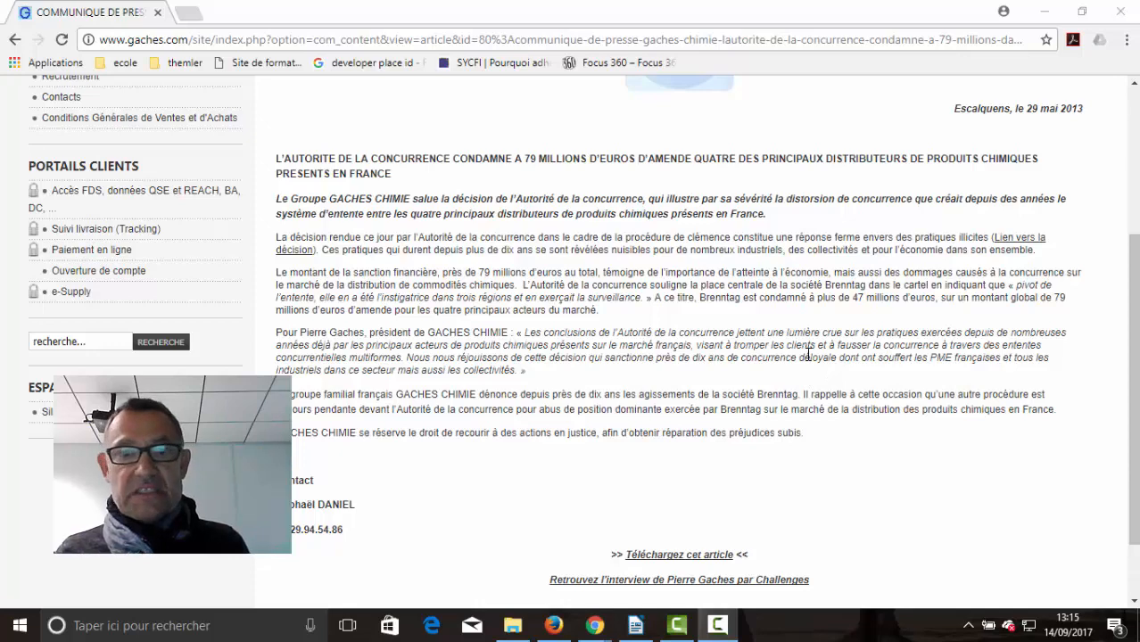
Copy the complete HTML source code of the Gaches Chimie press release page and close the source view
scroll(808, 355, up, 2)
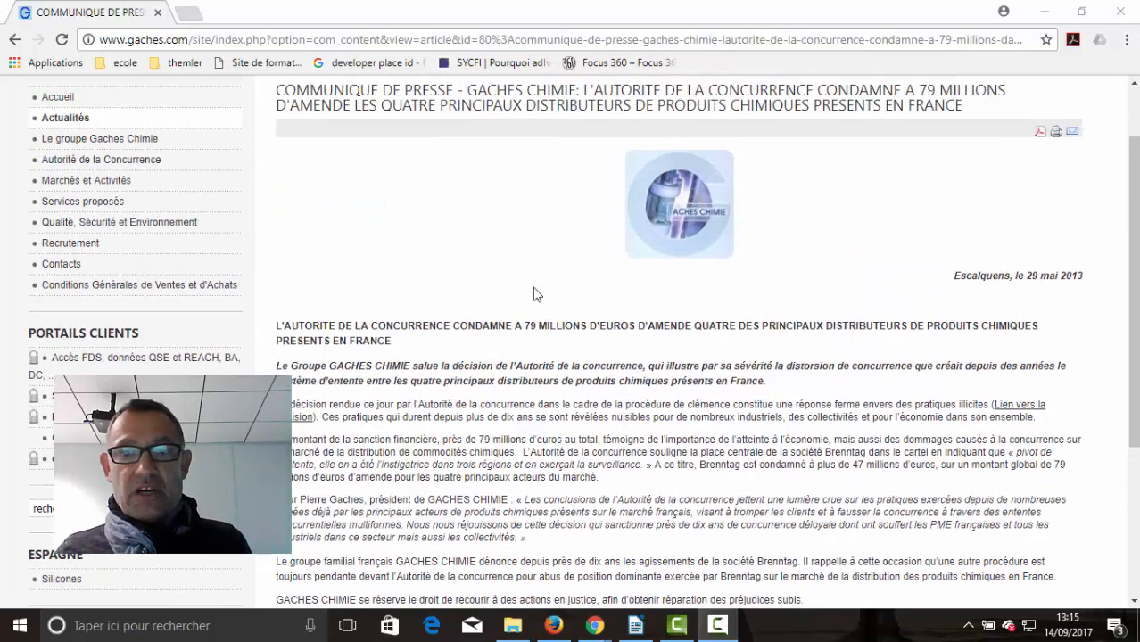
right_click(533, 289)
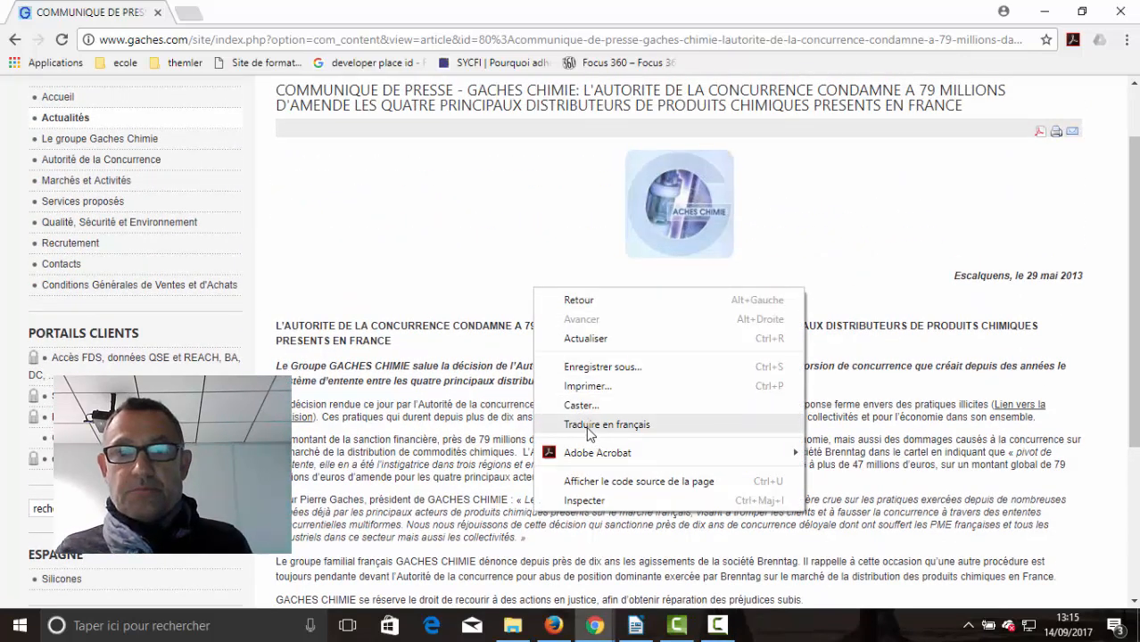
click(619, 488)
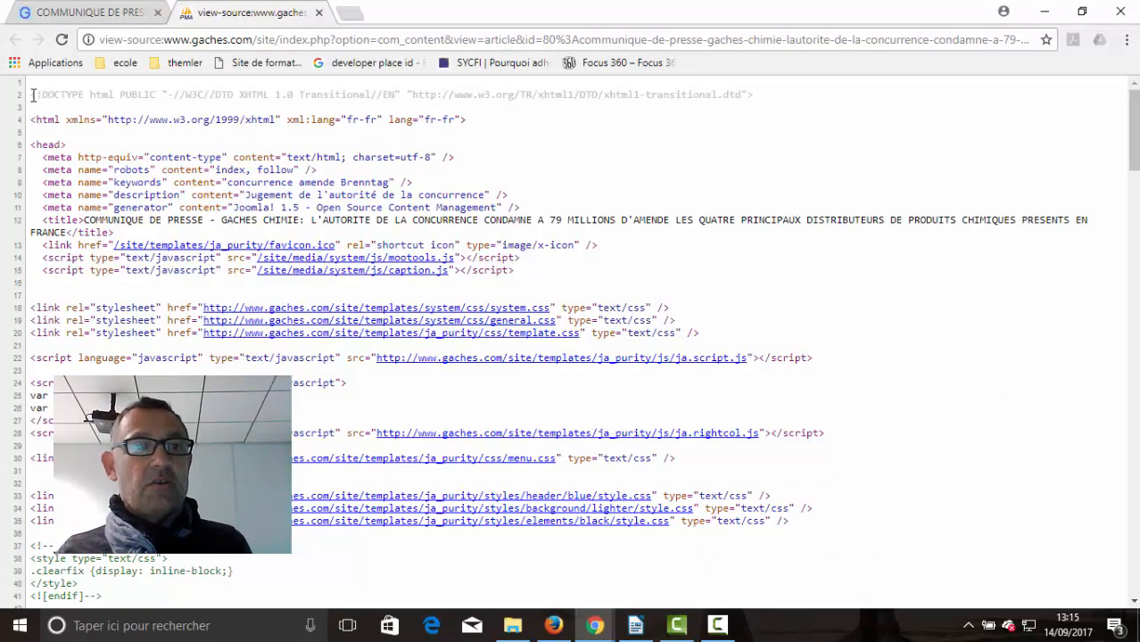
drag(33, 92, 166, 612)
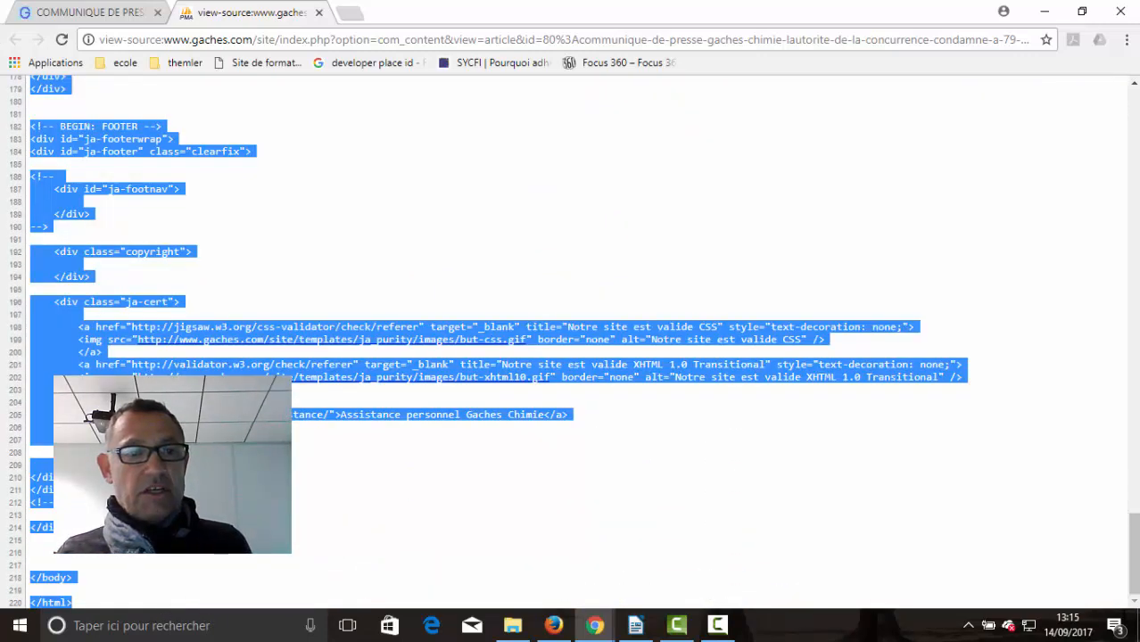
right_click(291, 385)
click(312, 396)
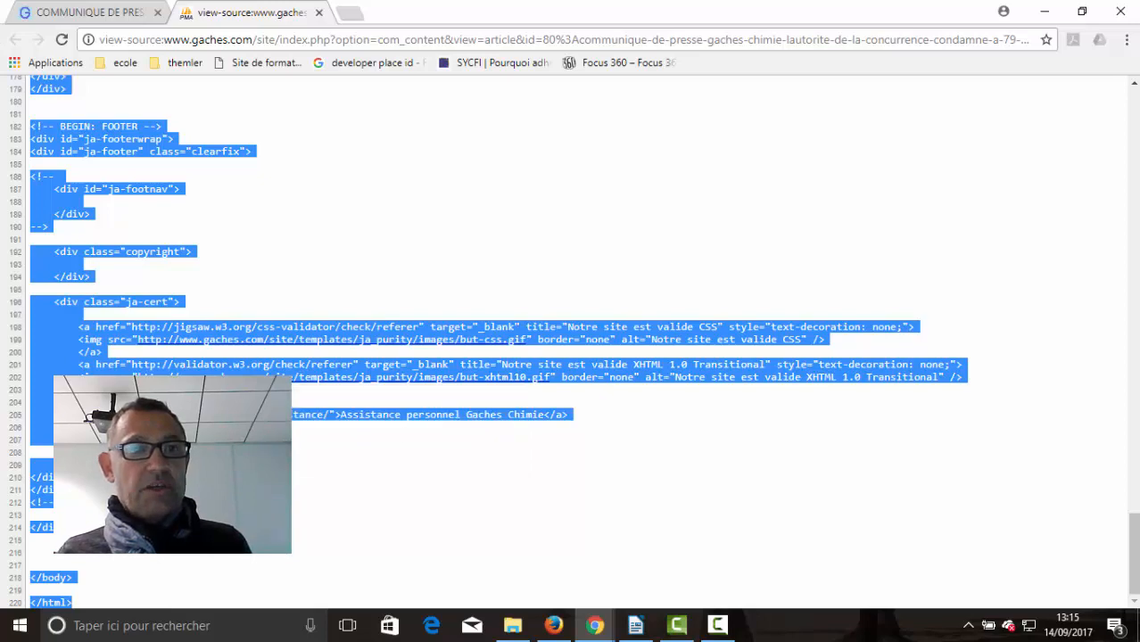
click(319, 14)
Search Google for "google webmaster tools" in a new browser tab
click(189, 13)
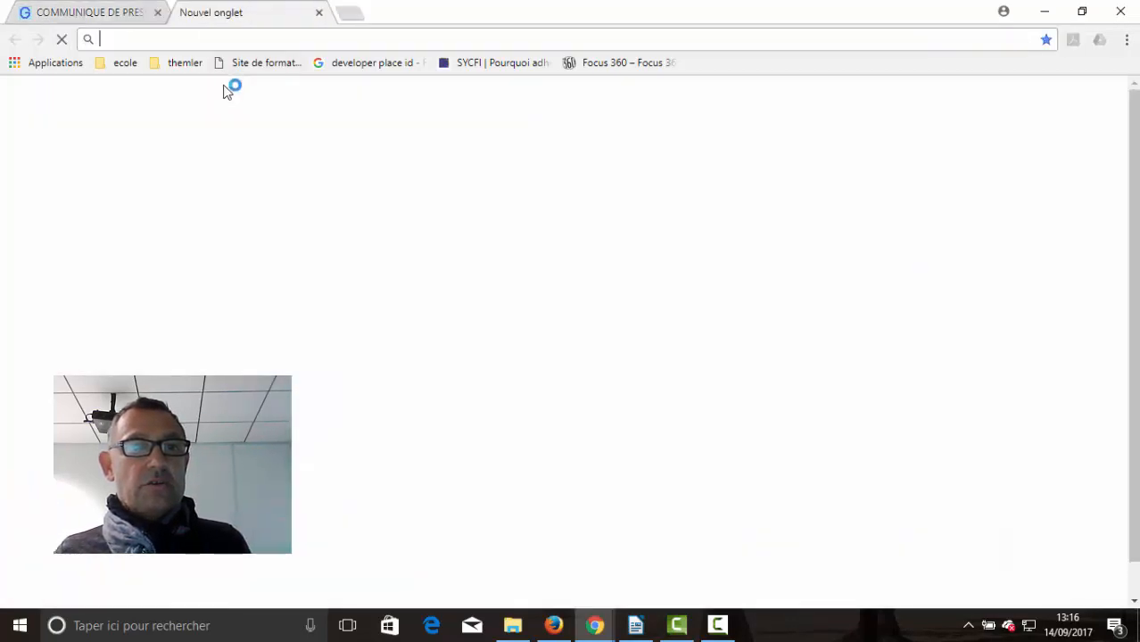
click(414, 327)
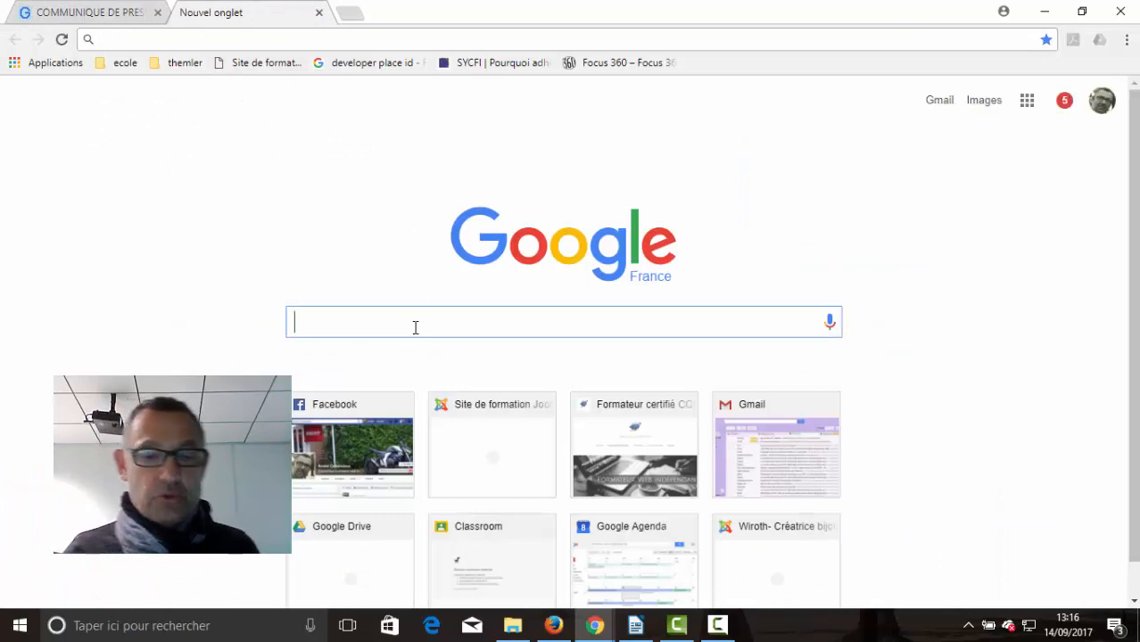
text(go)
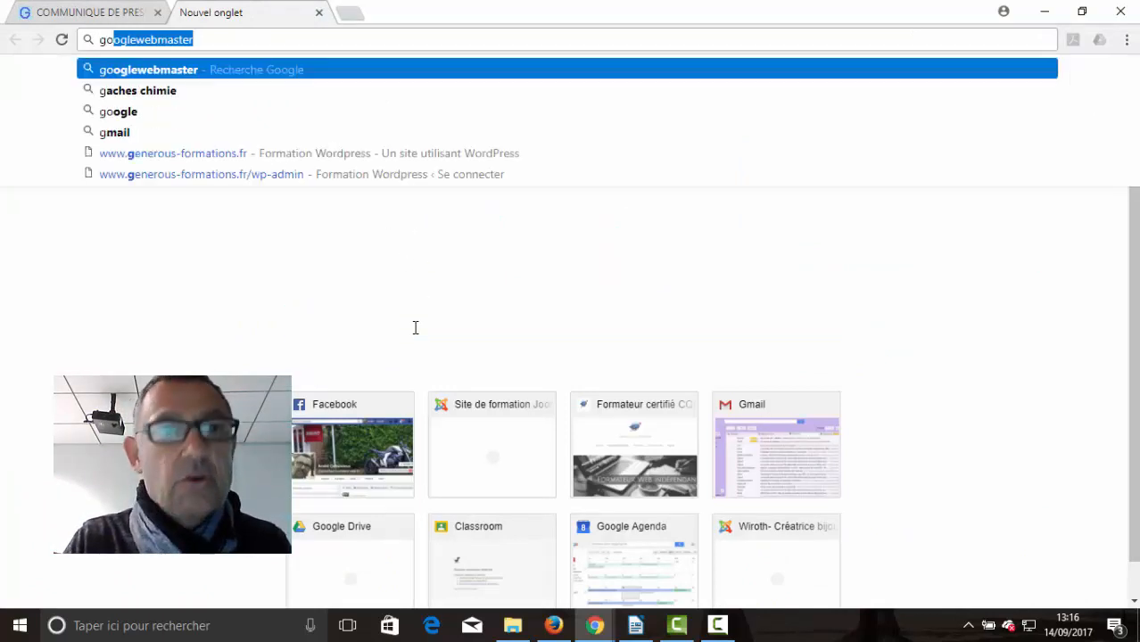
text(og)
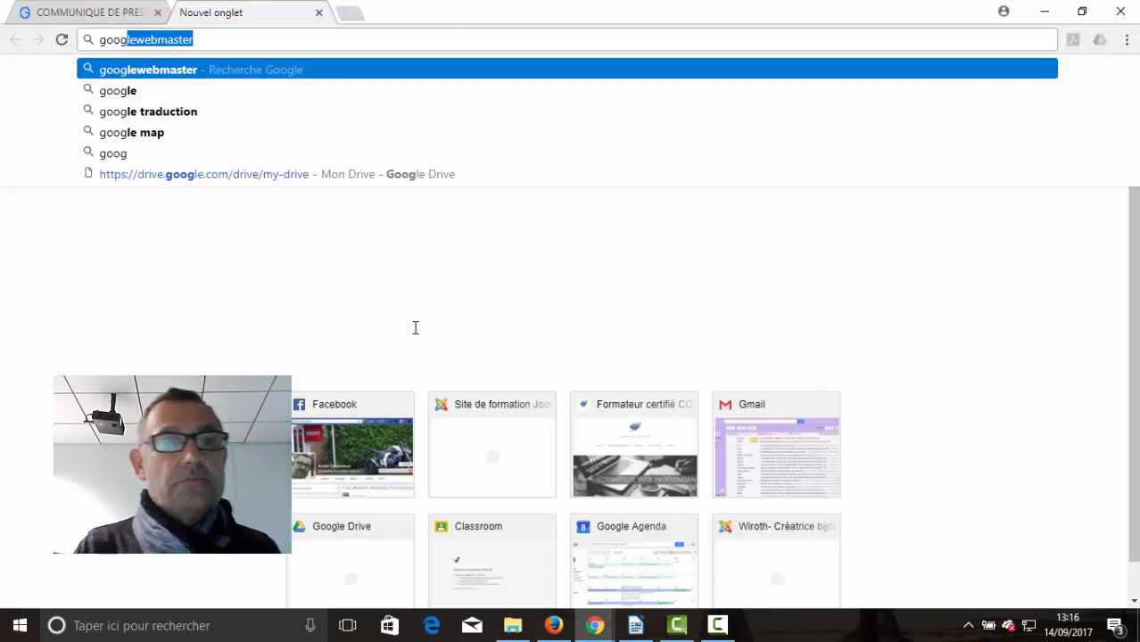
text(le )
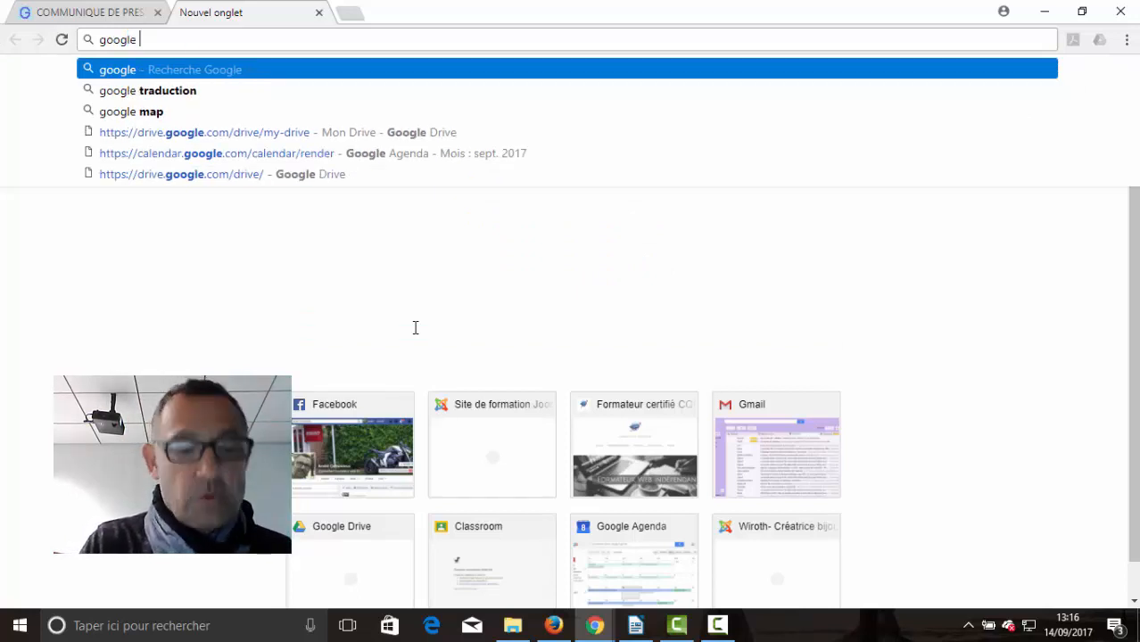
text(we)
key(BackSpace)
text(we)
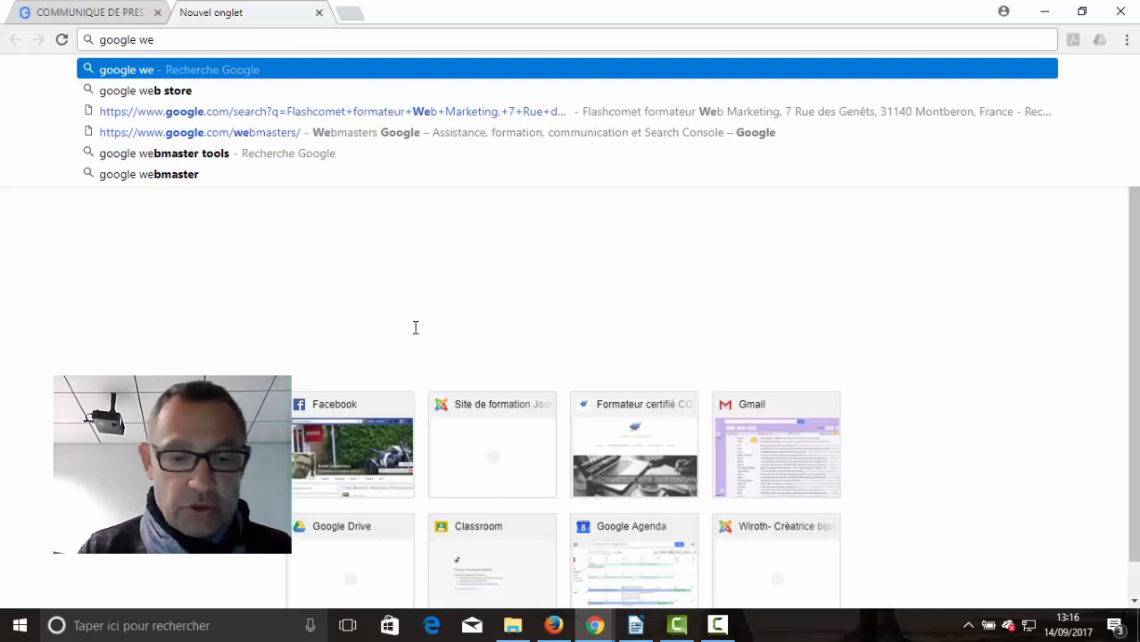
text(bmaster)
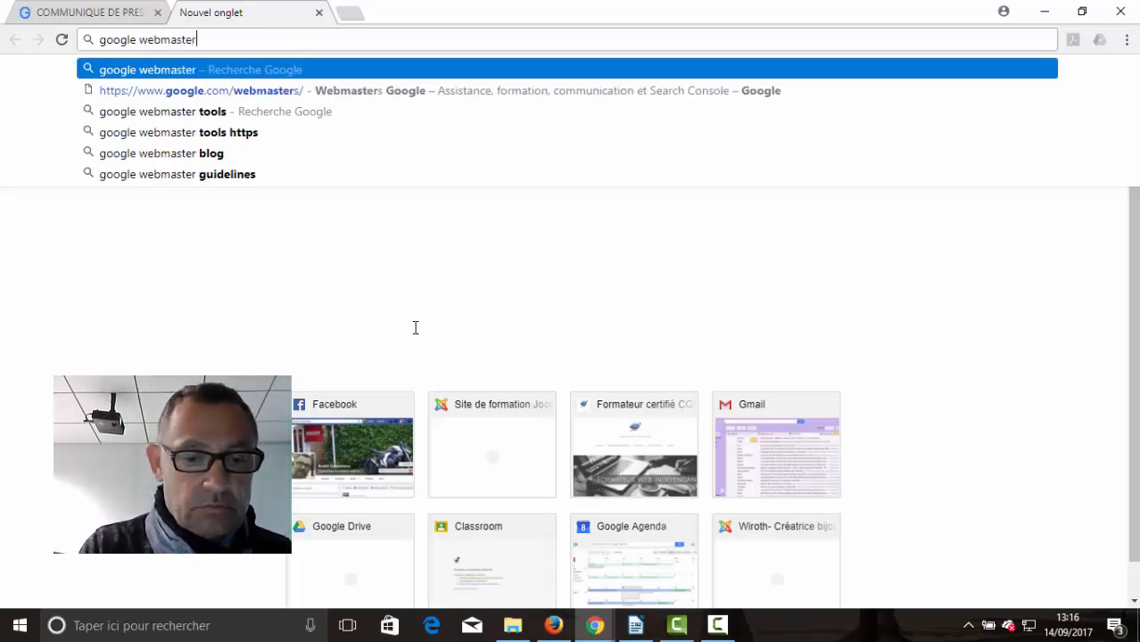
text(t)
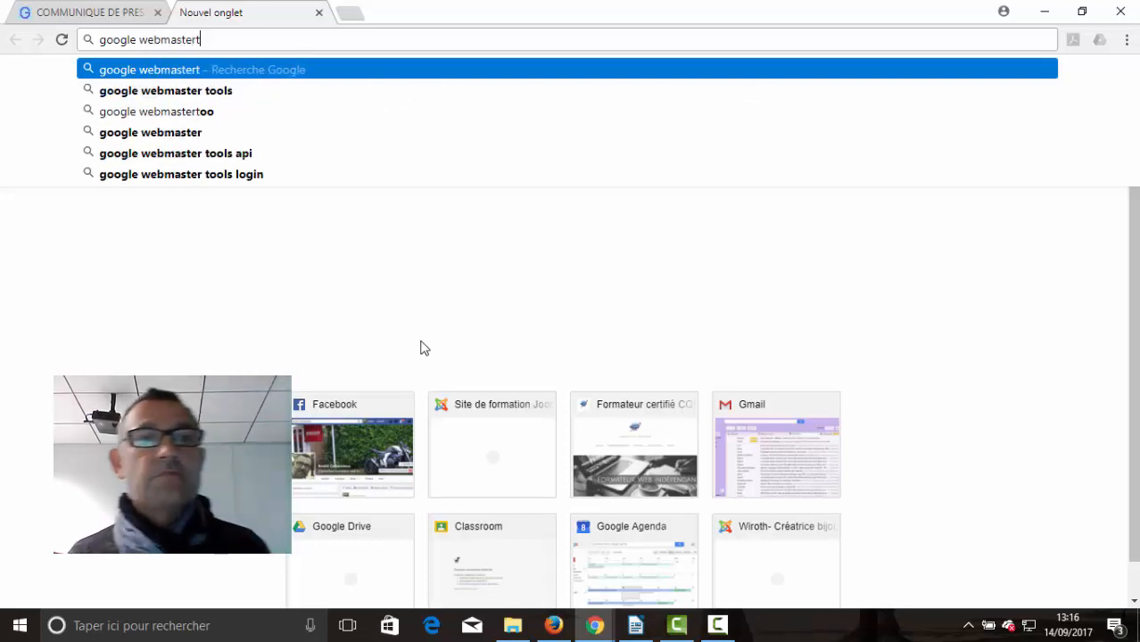
key(Down)
click(221, 93)
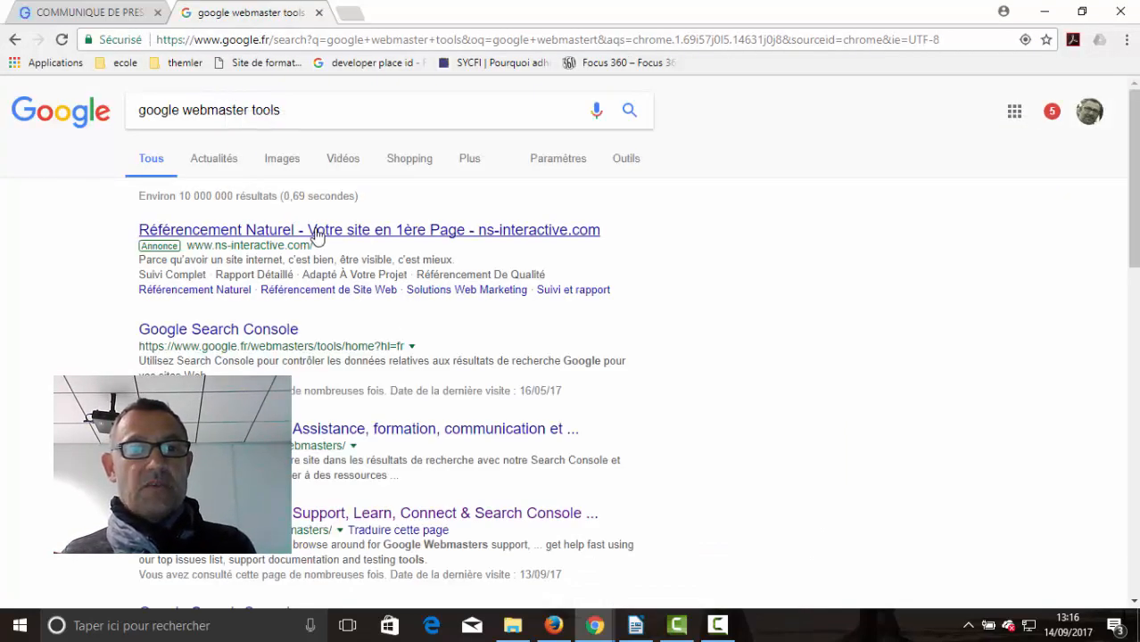
Go to Google Search Console and open the Outil d'aide au balisage from the Web Tools testing tools
scroll(319, 236, down, 1)
click(265, 250)
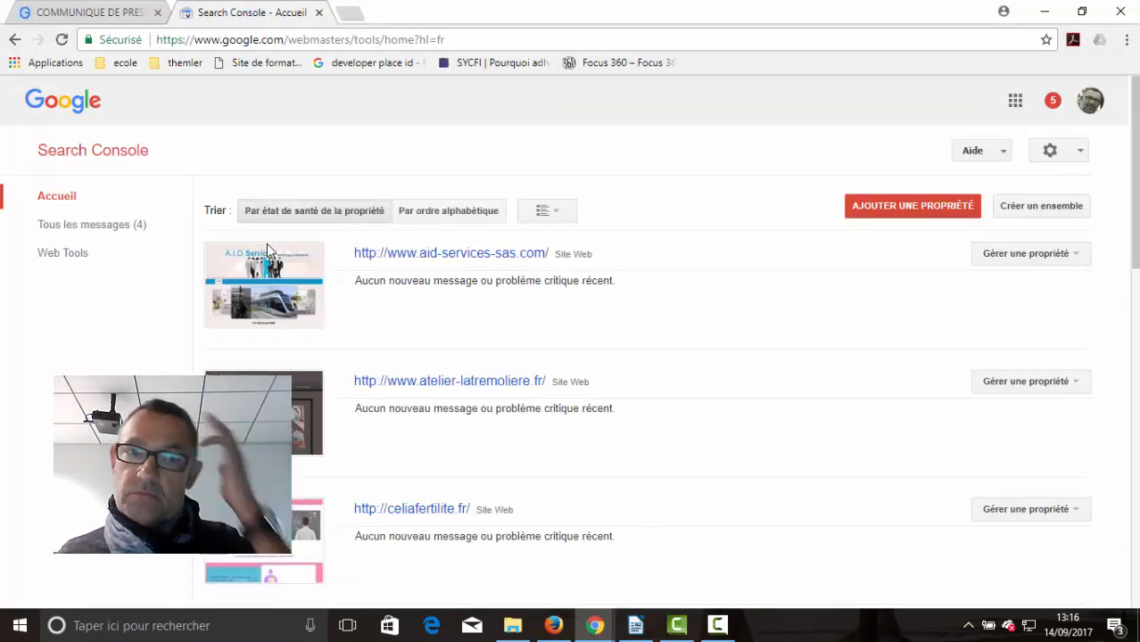
click(74, 257)
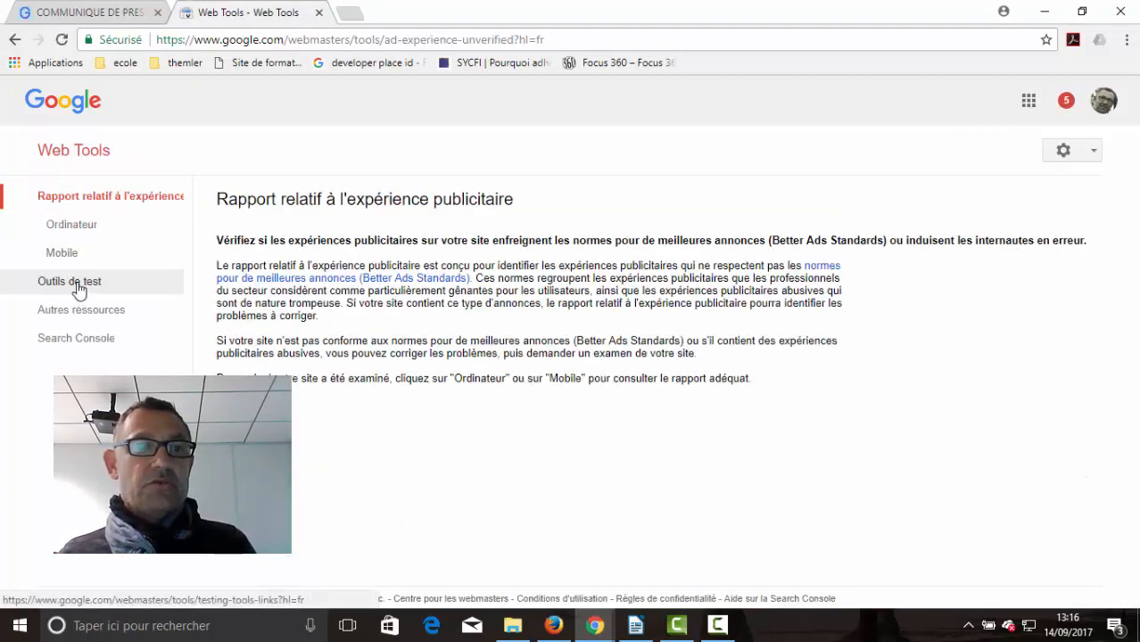
click(76, 283)
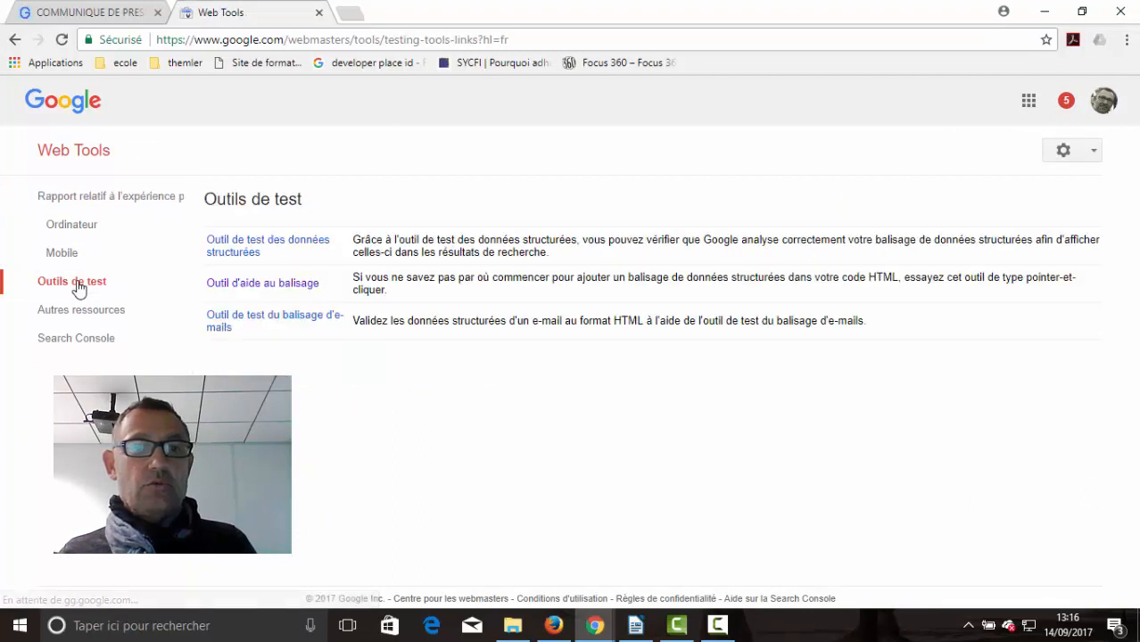
click(263, 284)
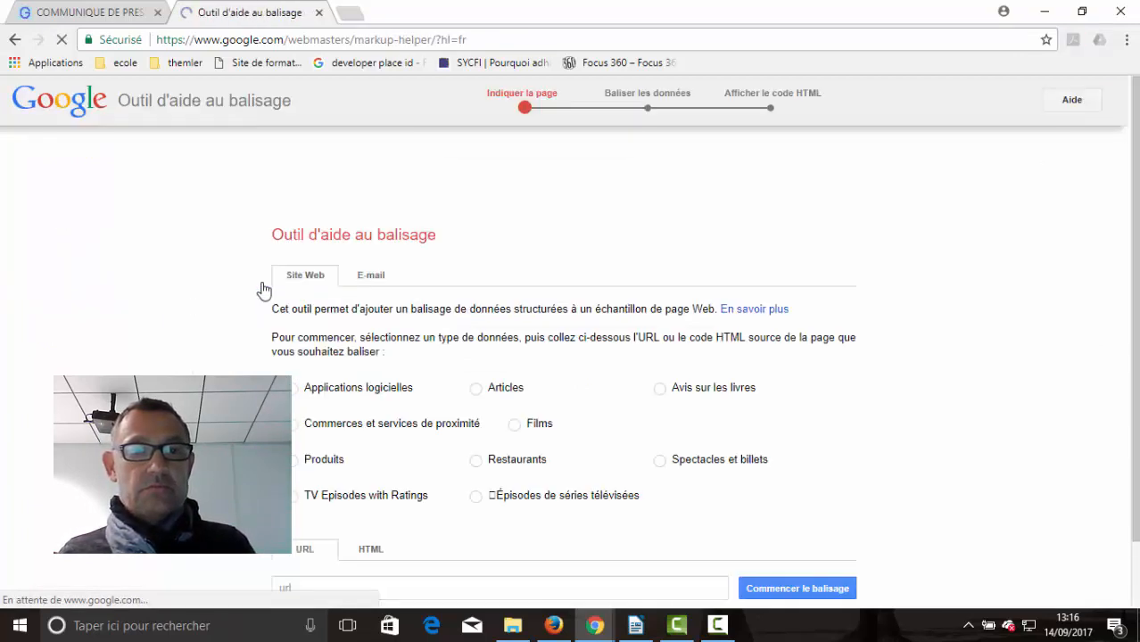
Choose Articles as the data type and paste the copied page source as the HTML code
scroll(261, 290, down, 2)
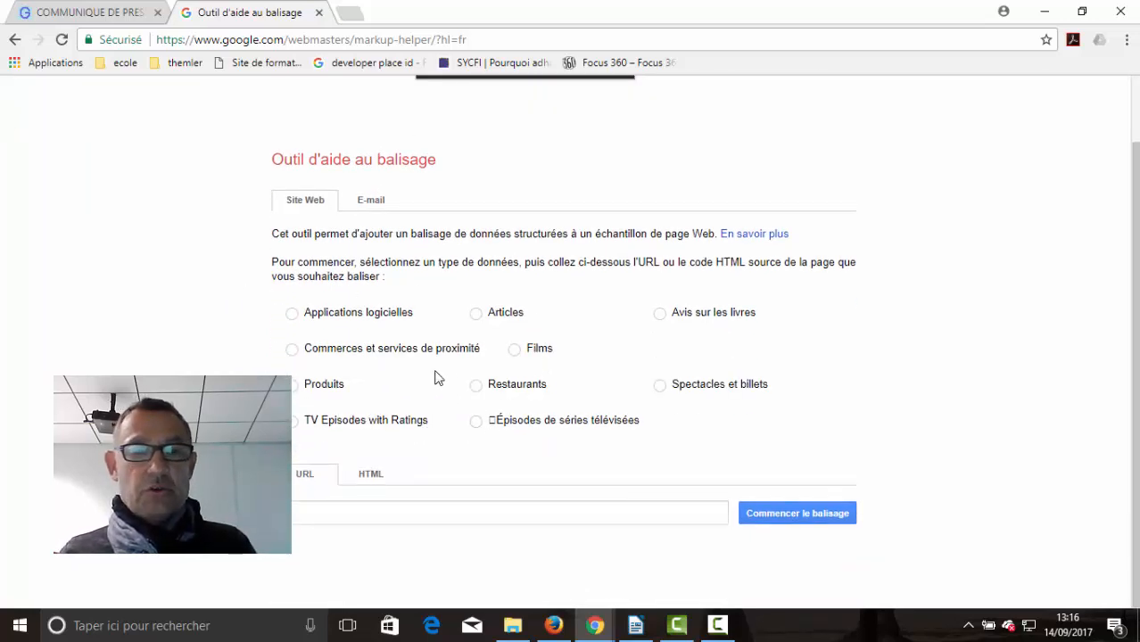
click(476, 314)
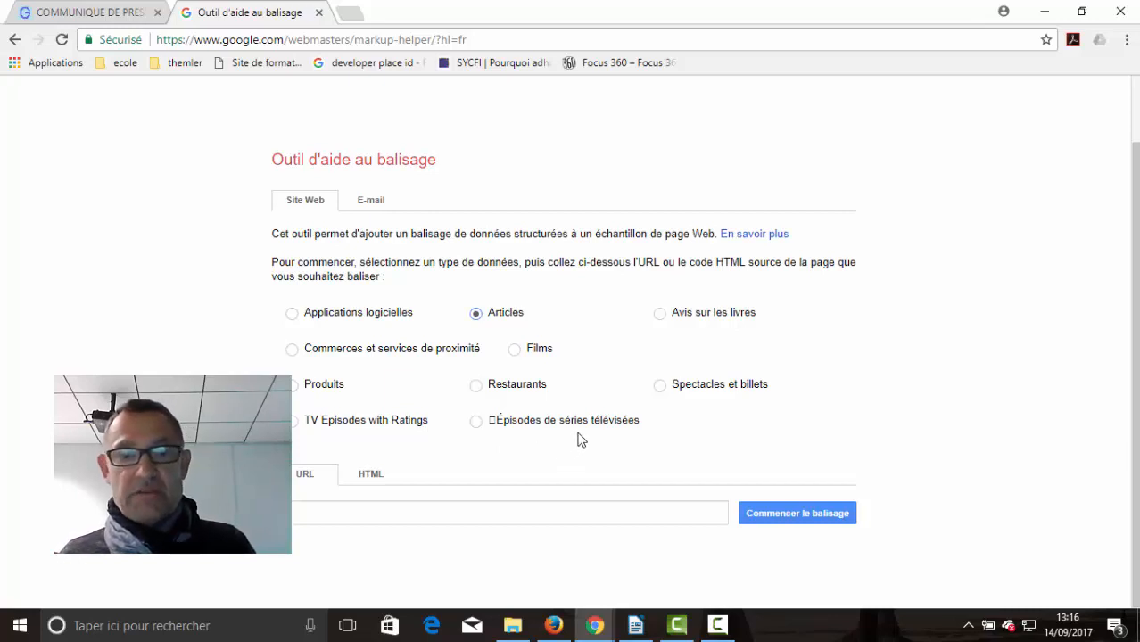
click(368, 477)
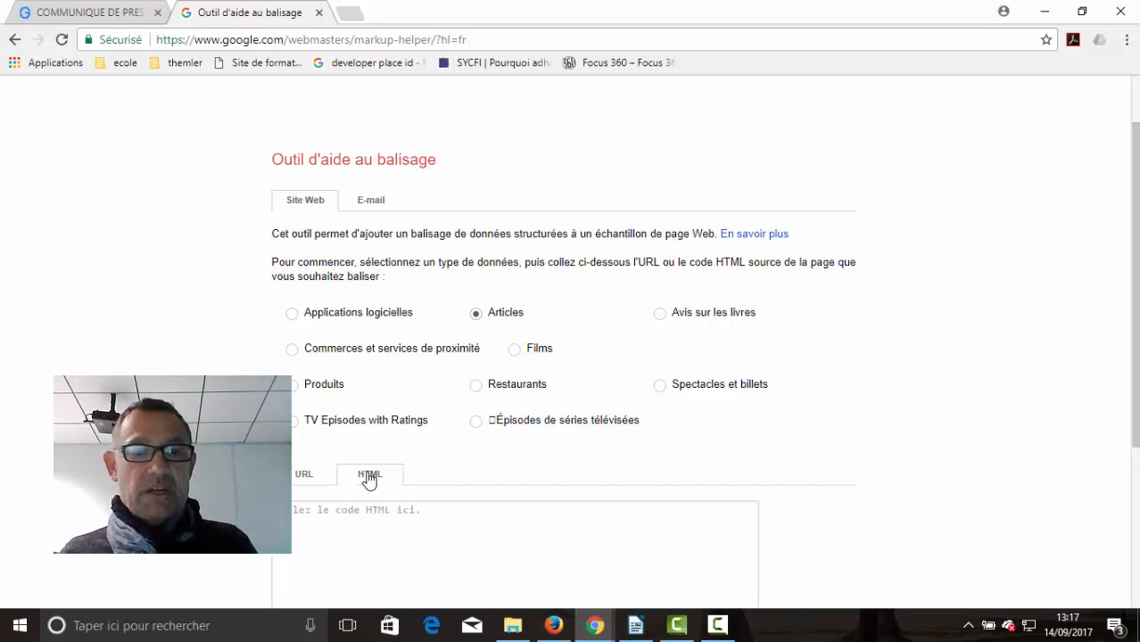
scroll(368, 478, down, 2)
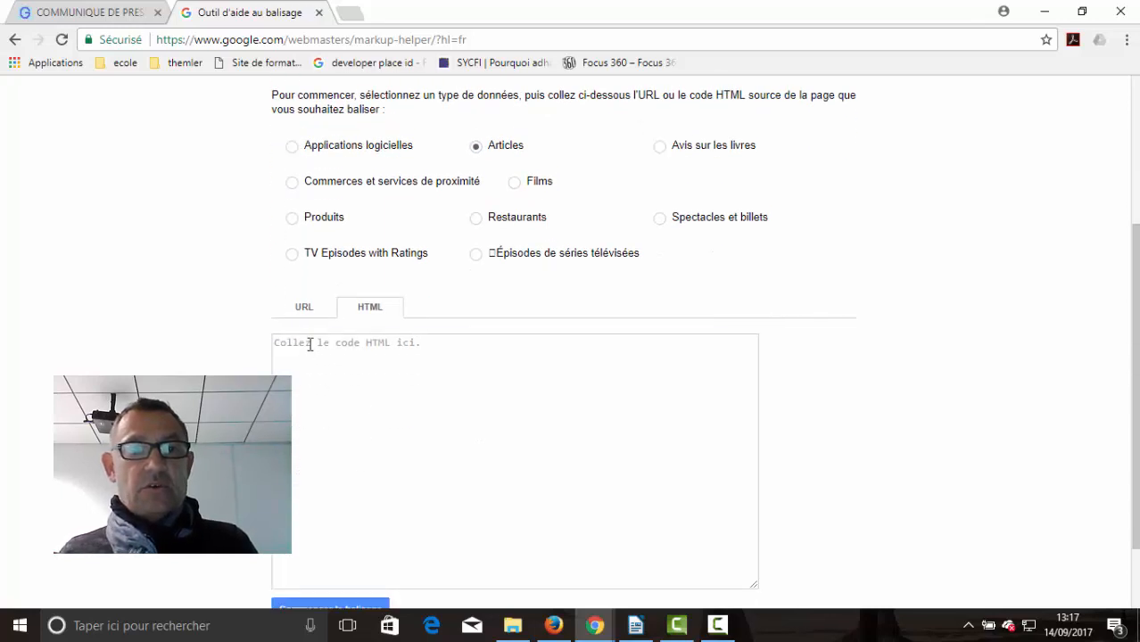
right_click(310, 344)
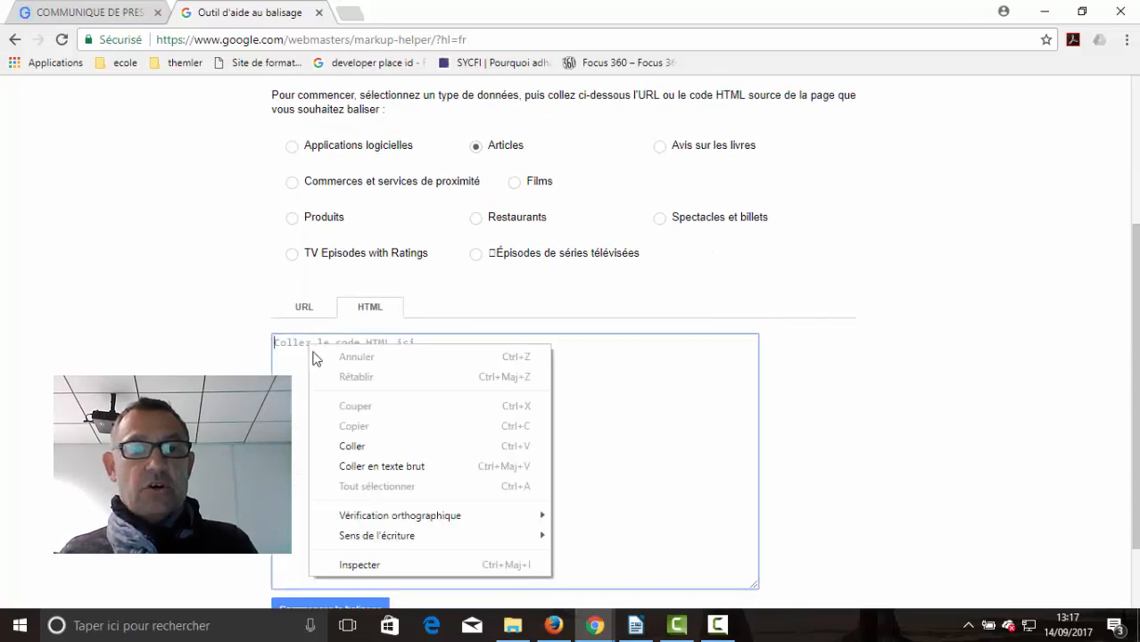
click(352, 448)
Start the tagging of the article page from the pasted HTML code instead of a URL
click(302, 310)
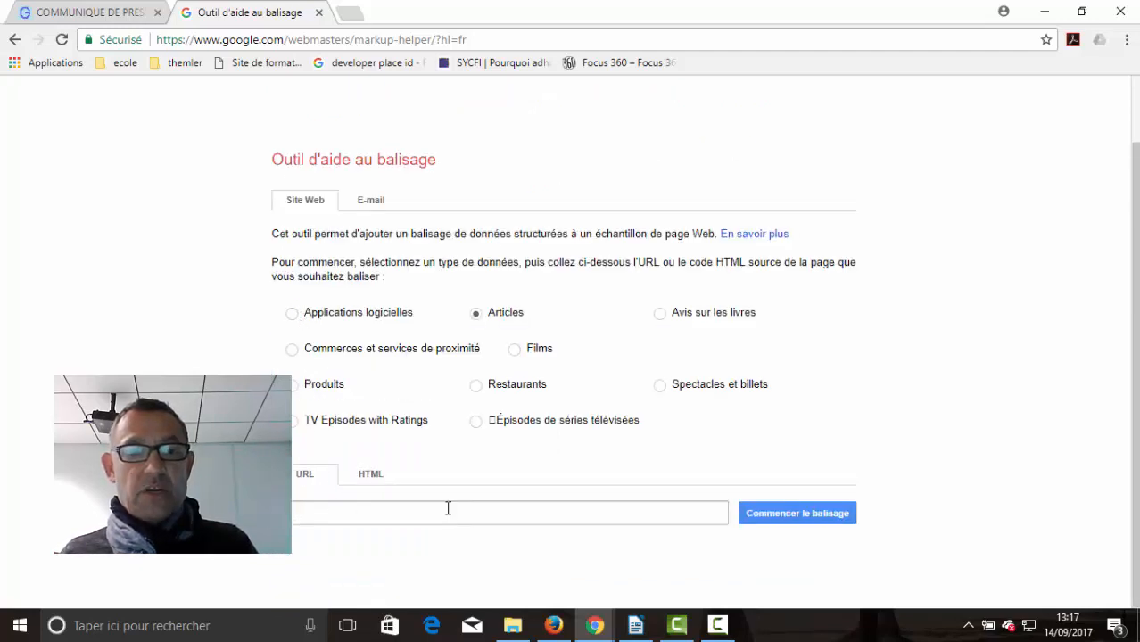
click(371, 475)
scroll(419, 430, down, 1)
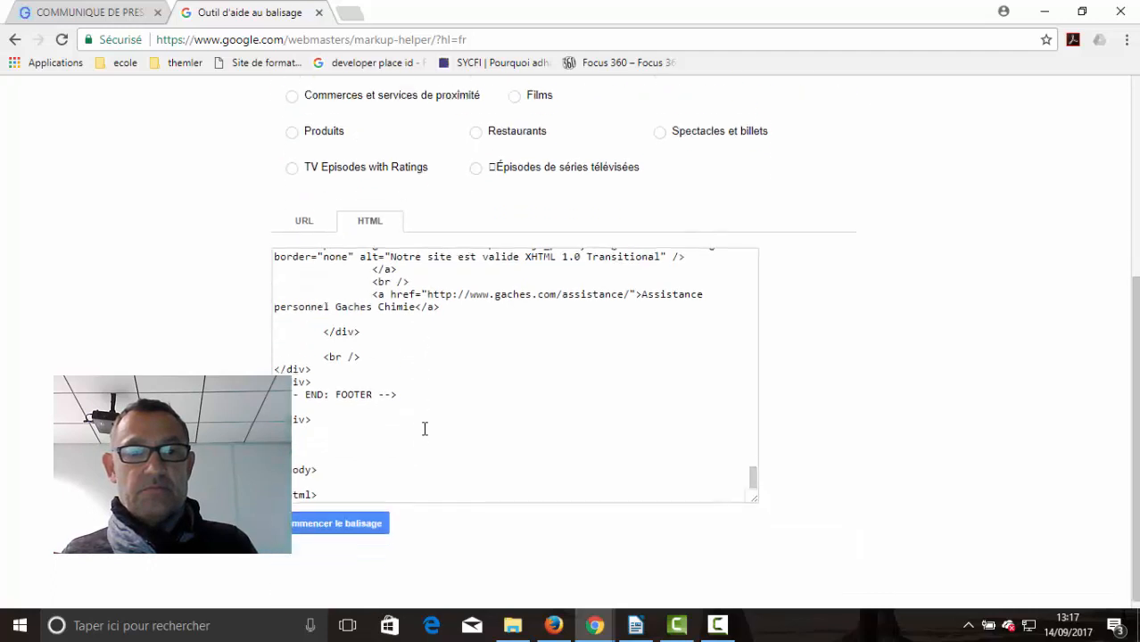
click(340, 517)
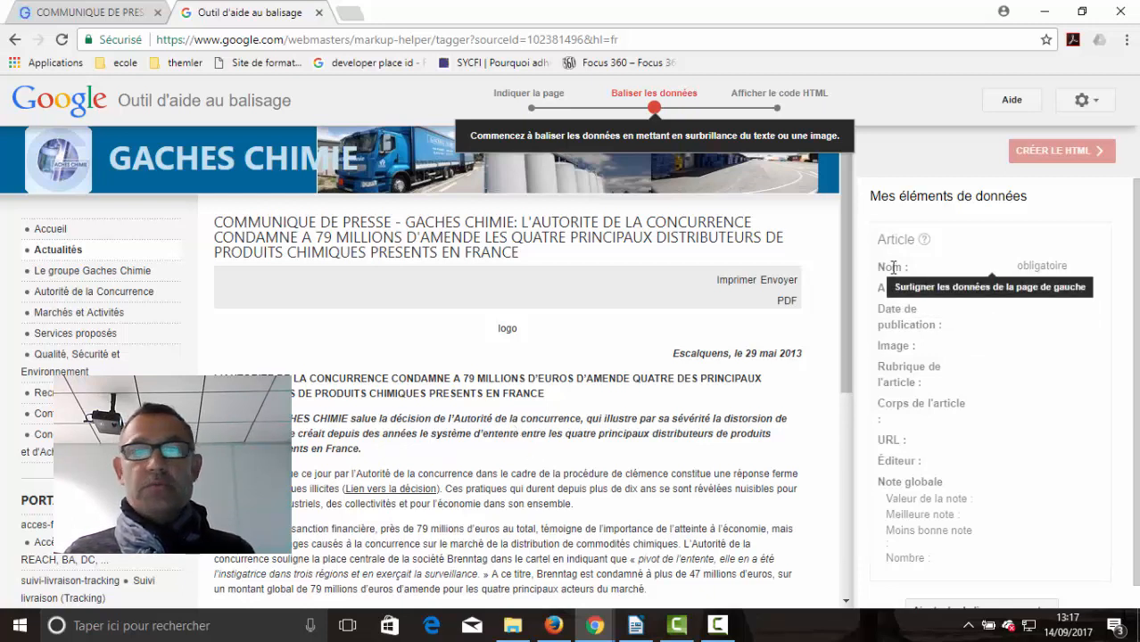
Tag the words "GACHES CHIMIE" in the press release title as the article's Nom
double_click(408, 223)
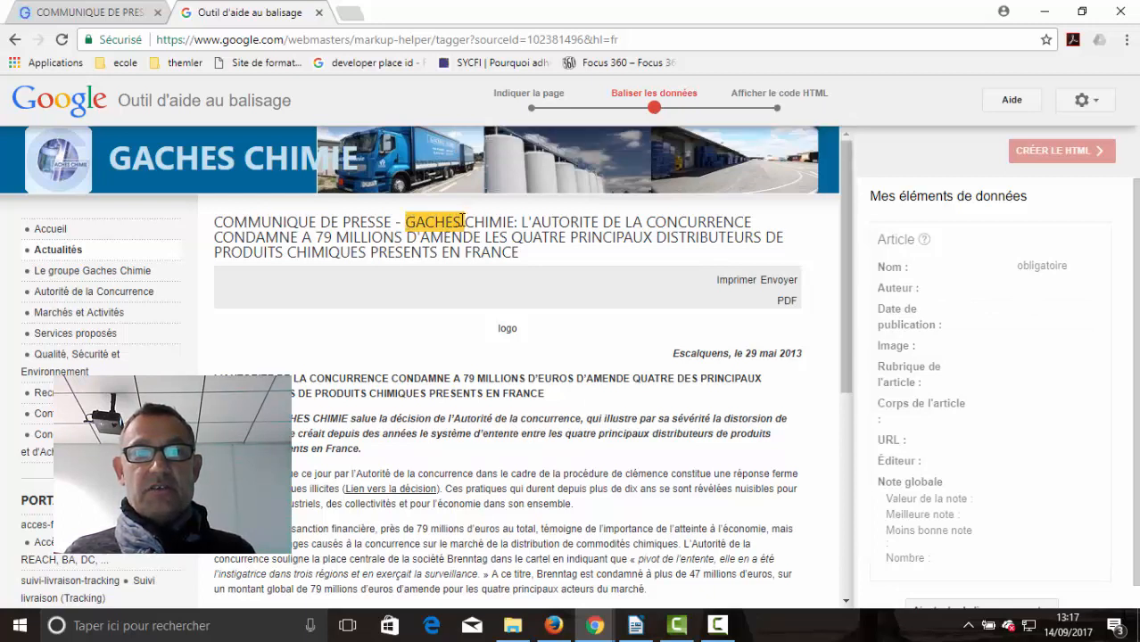
drag(463, 221, 486, 221)
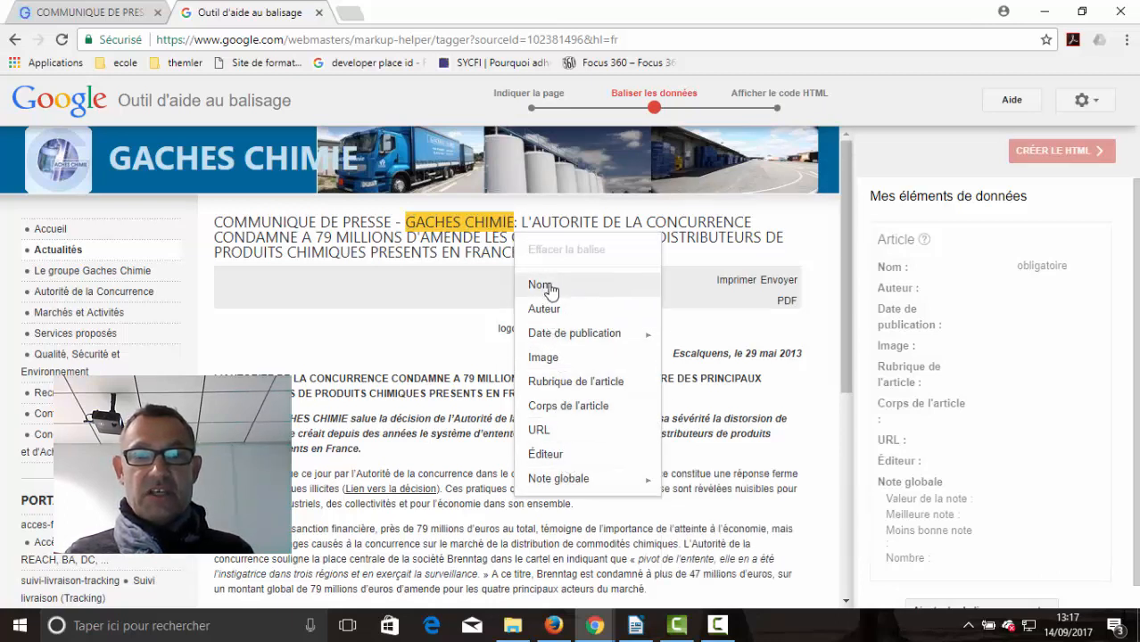
click(541, 285)
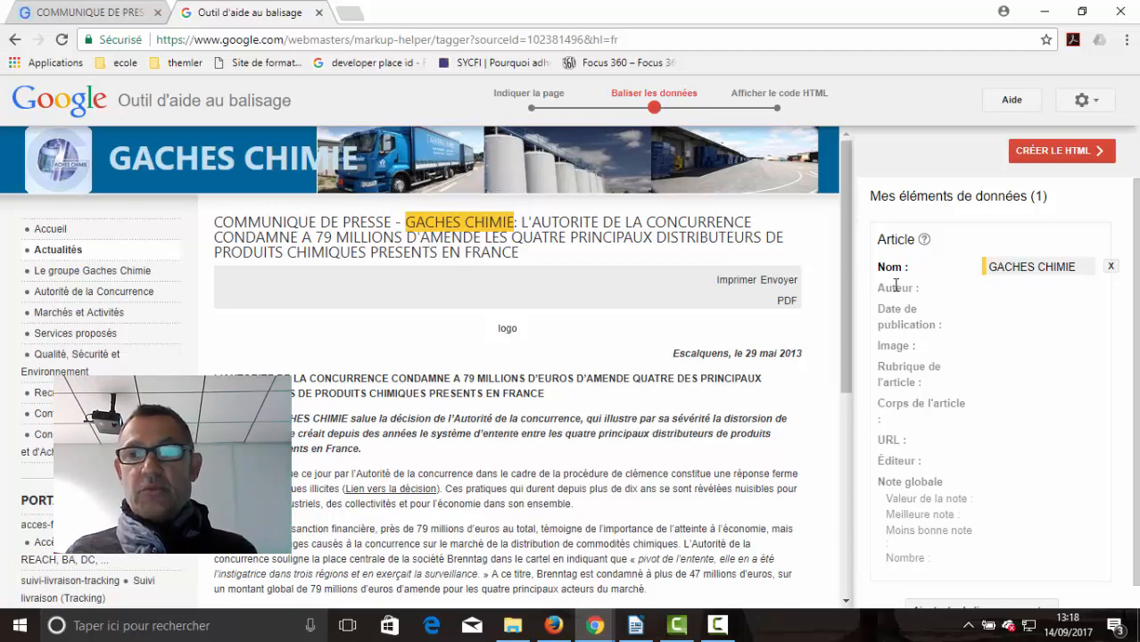
Tag the contact person's name at the end of the press release as the article's Auteur
scroll(675, 342, down, 5)
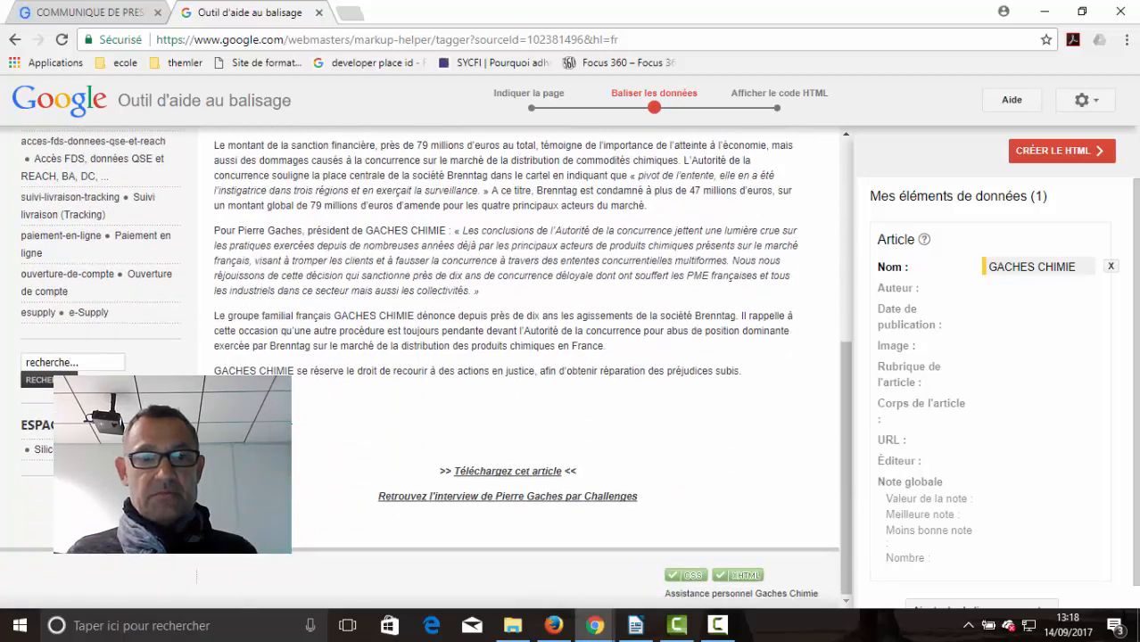
click(293, 420)
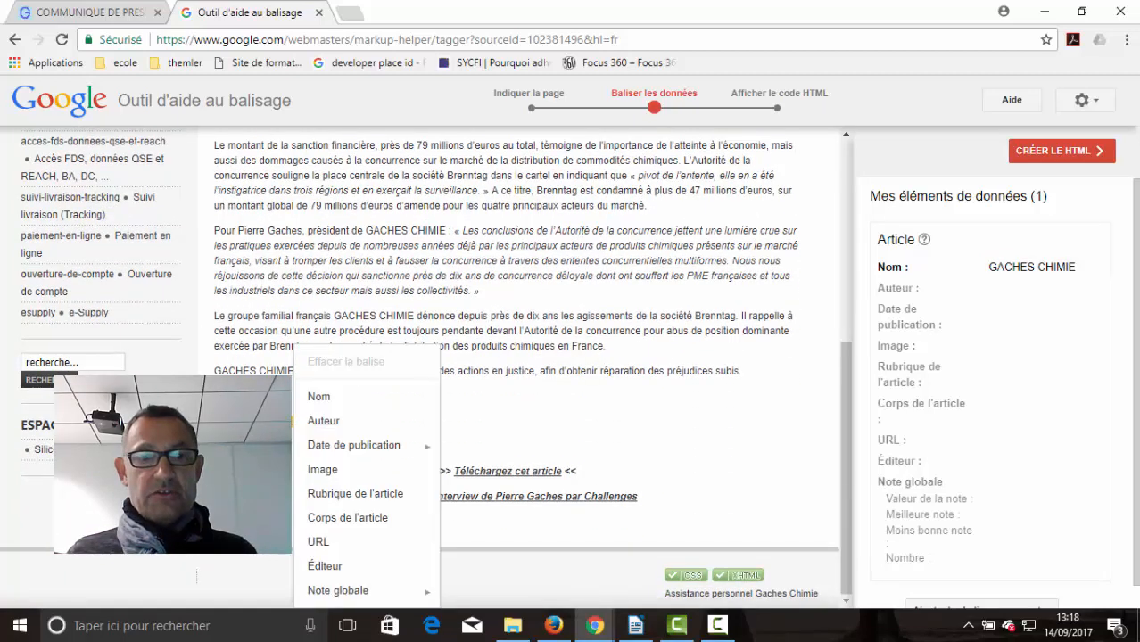
click(336, 422)
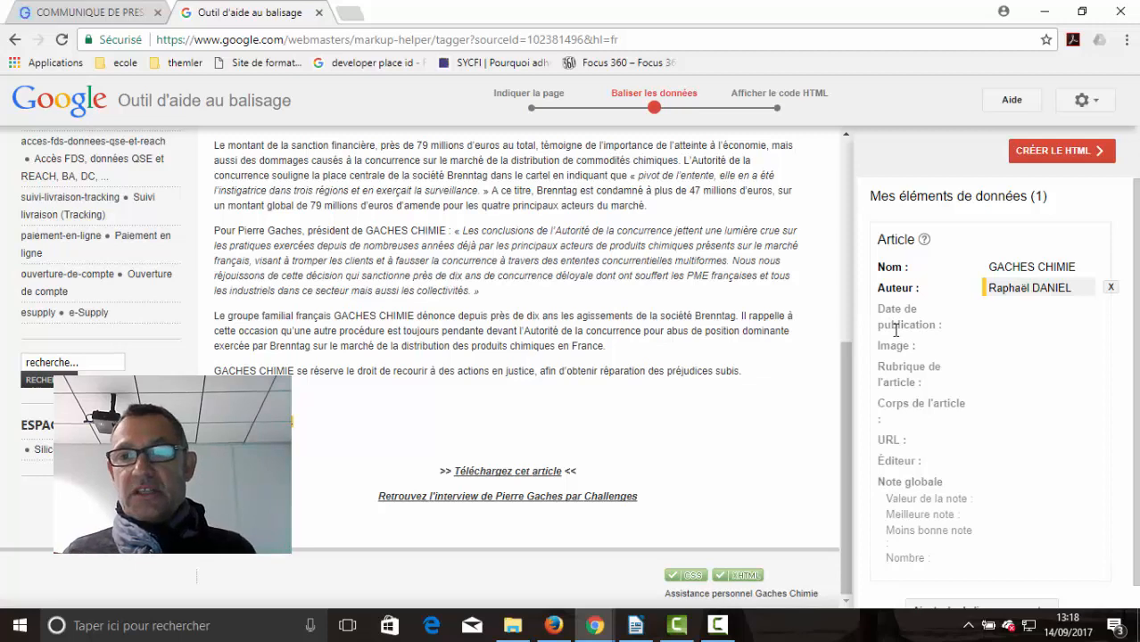
Tag "29 mai 2013" as the article's Date de publication with automatic detection, and tag the logo as its Image
scroll(790, 368, up, 4)
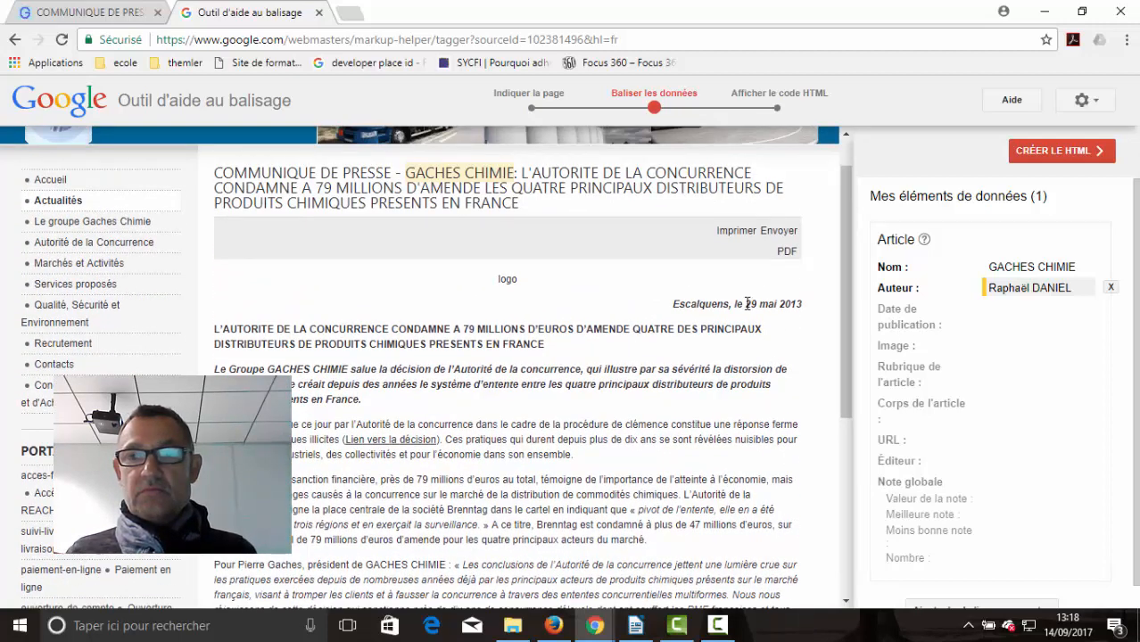
drag(746, 304, 793, 306)
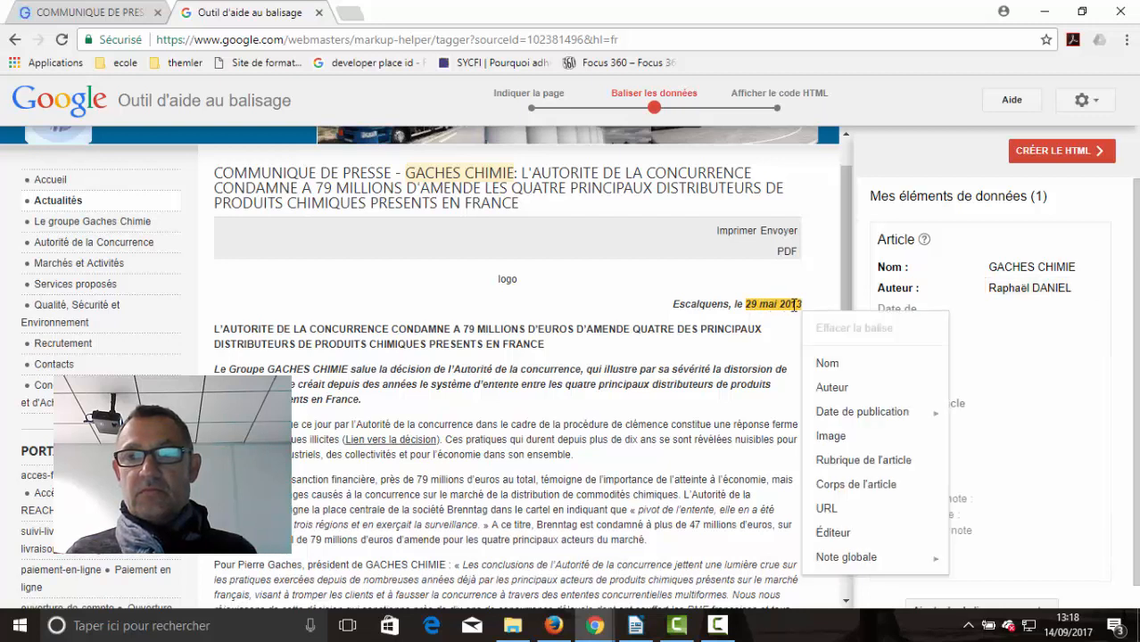
mouse_move(847, 415)
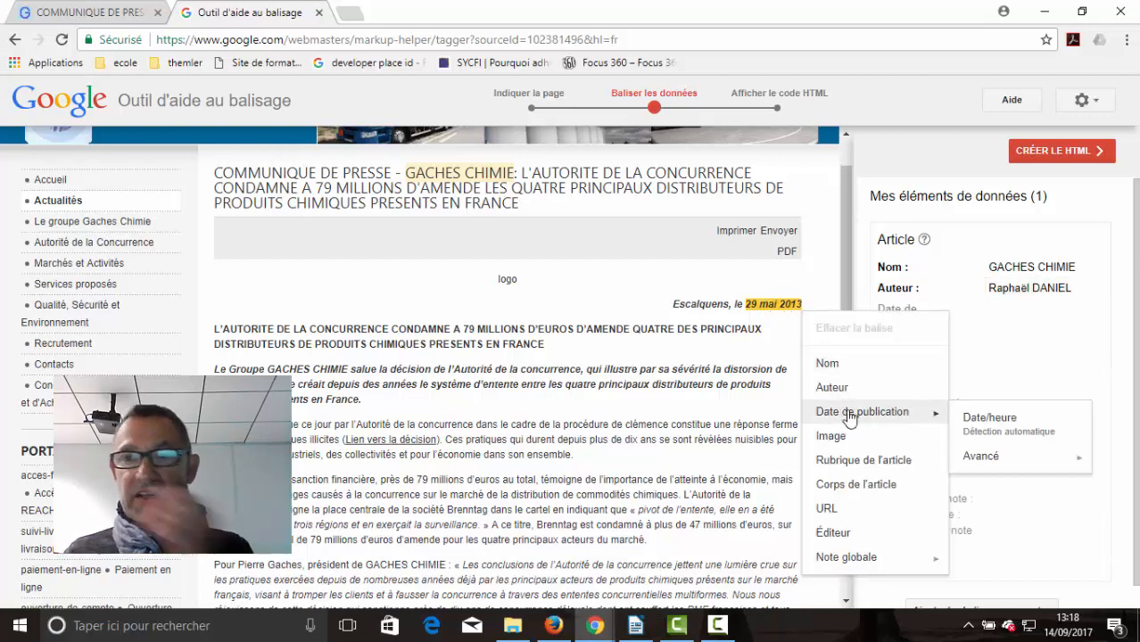
click(991, 435)
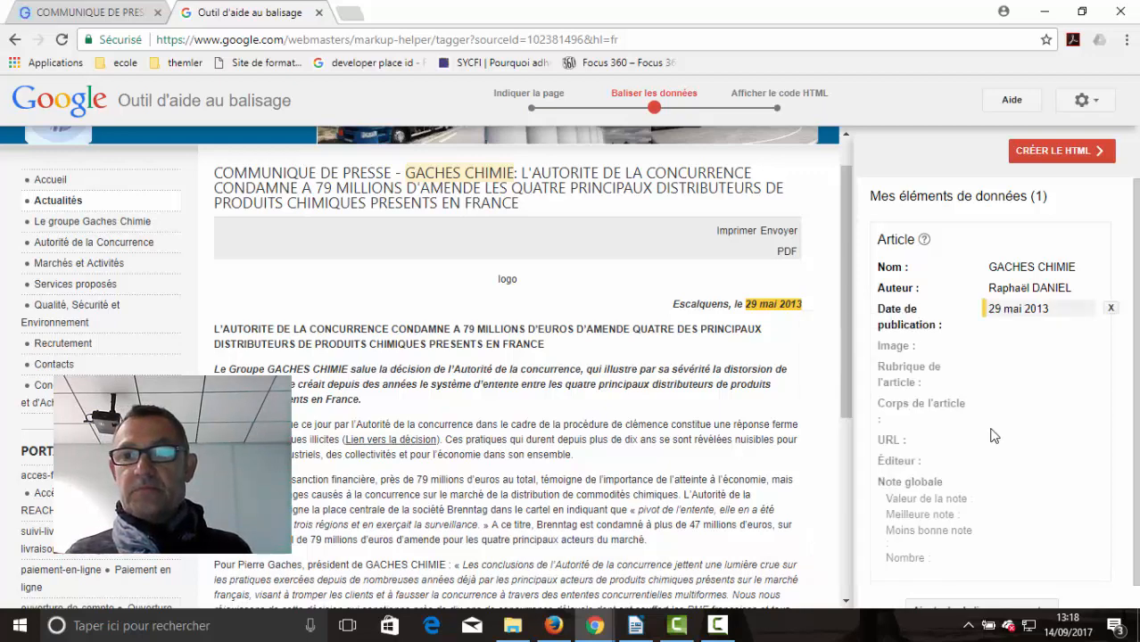
click(506, 286)
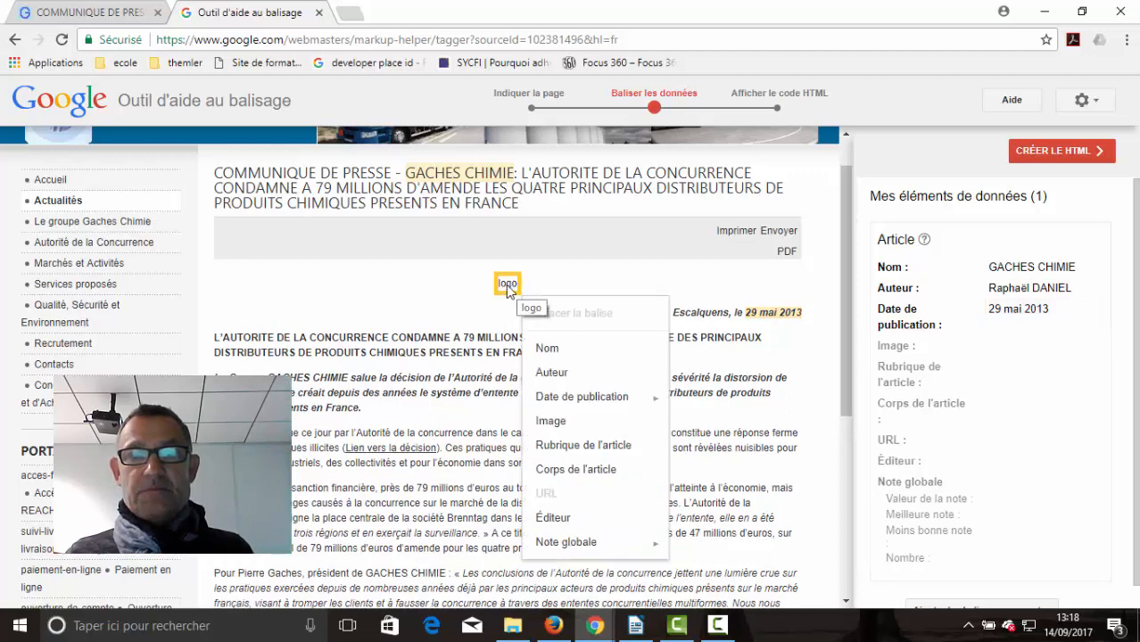
click(562, 425)
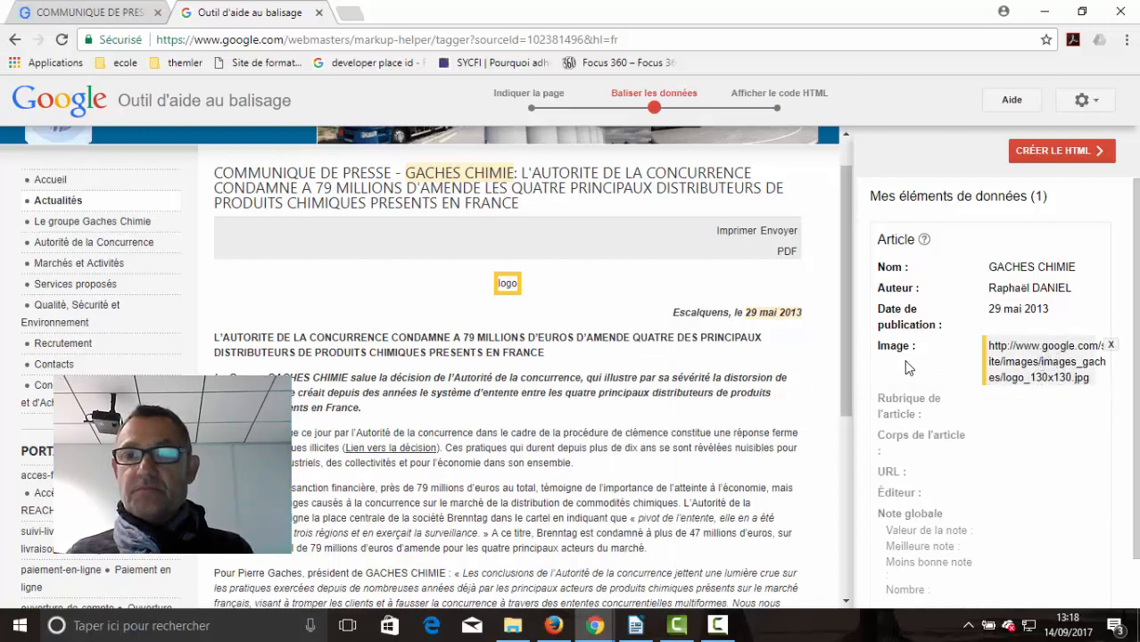
Tag the bold heading and italic lead paragraph as Rubrique de l'article, and the remaining paragraphs above the contact as Corps de l'article
scroll(907, 367, down, 1)
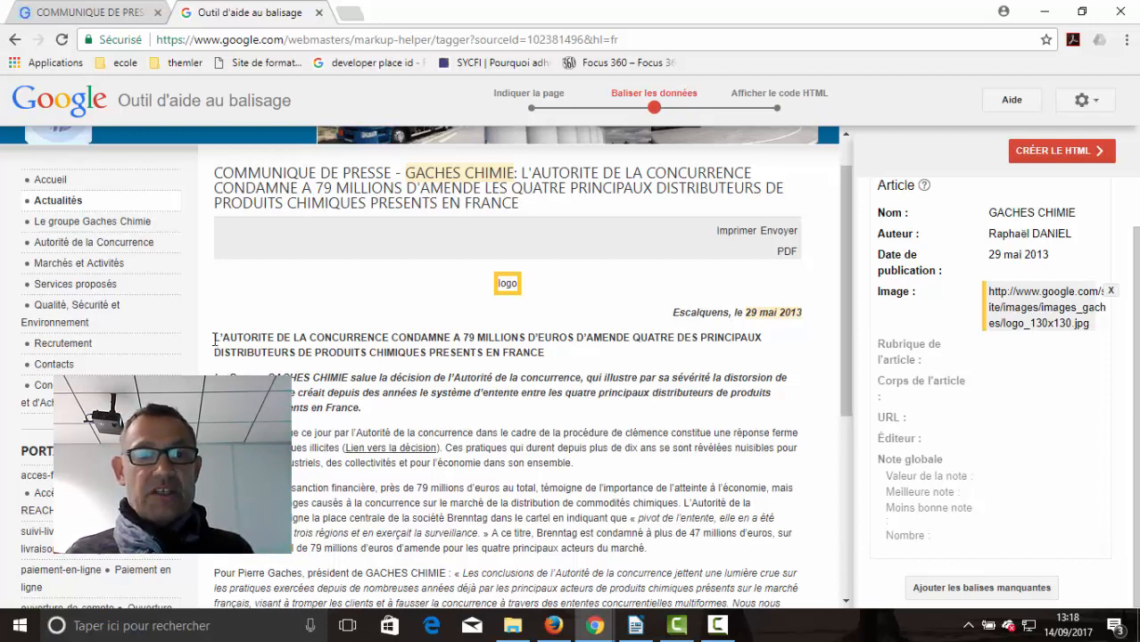
drag(214, 338, 370, 414)
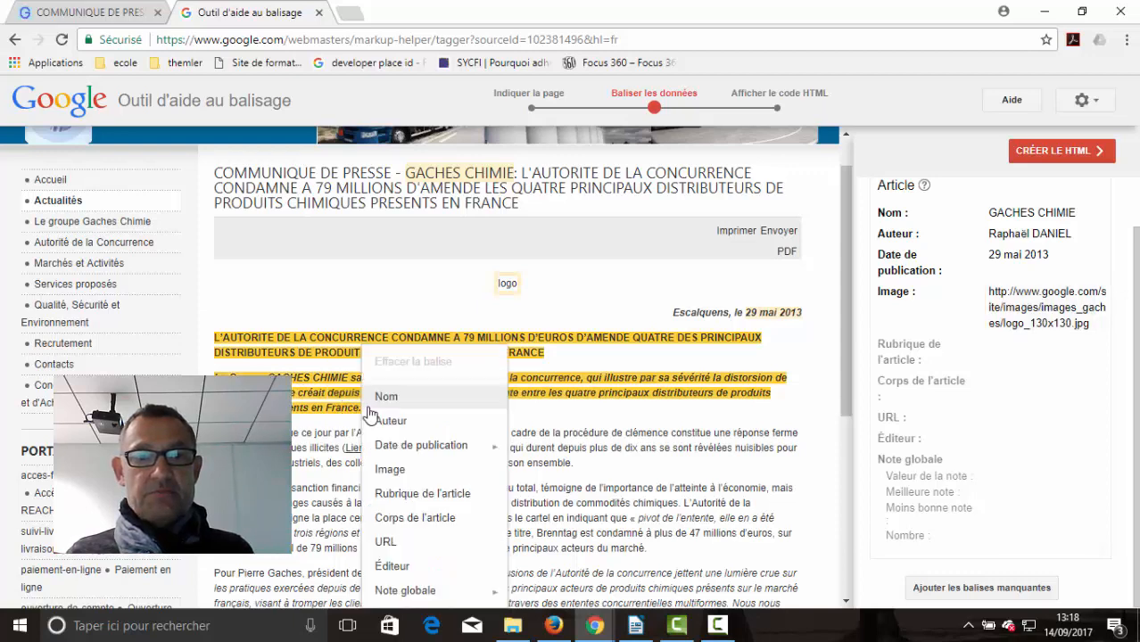
click(422, 500)
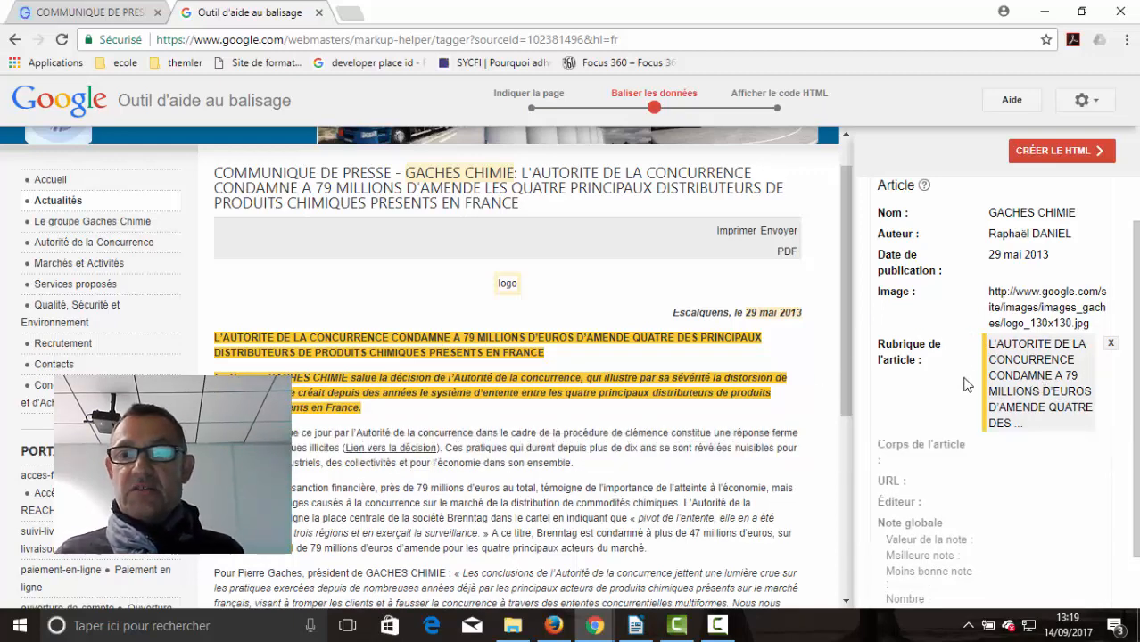
scroll(954, 392, down, 1)
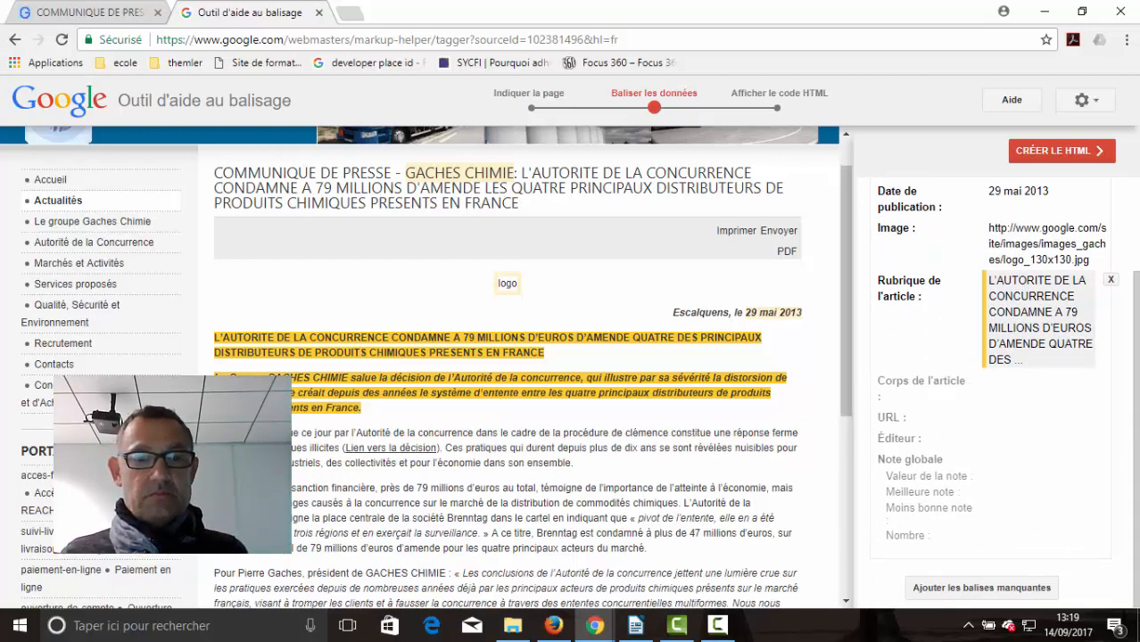
drag(215, 433, 747, 552)
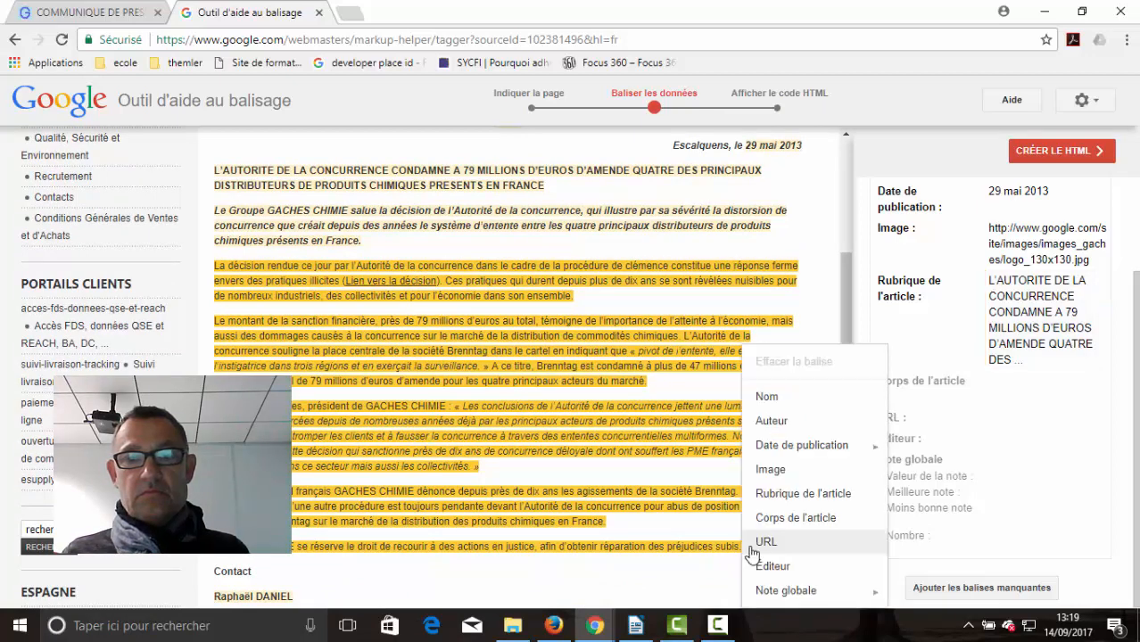
click(804, 526)
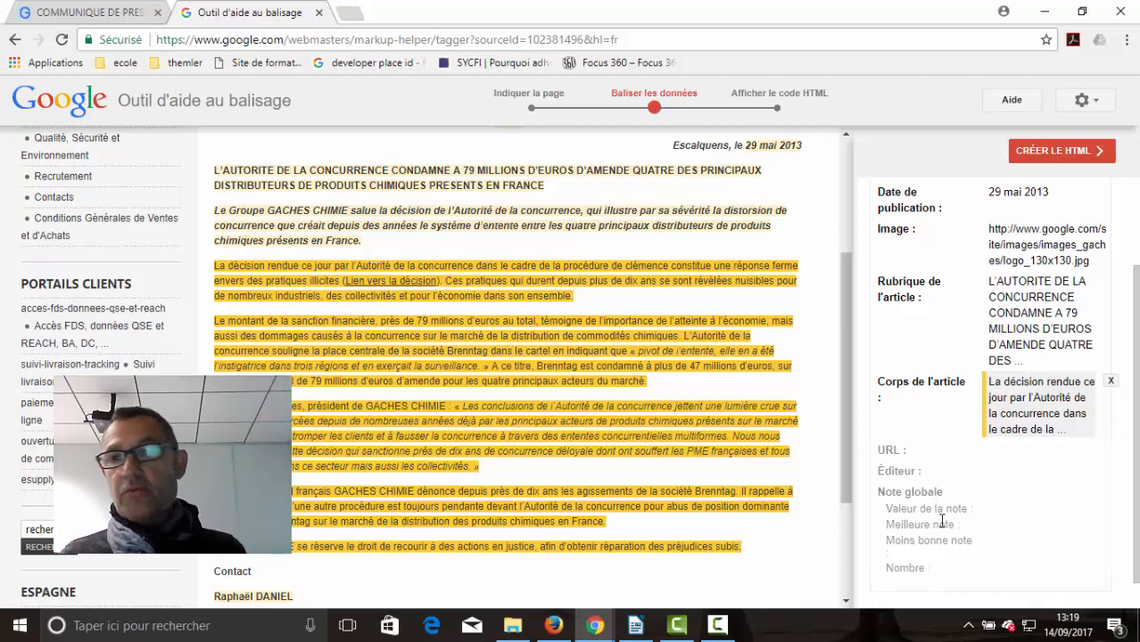
Create the HTML code from the tagged article data
scroll(944, 524, up, 2)
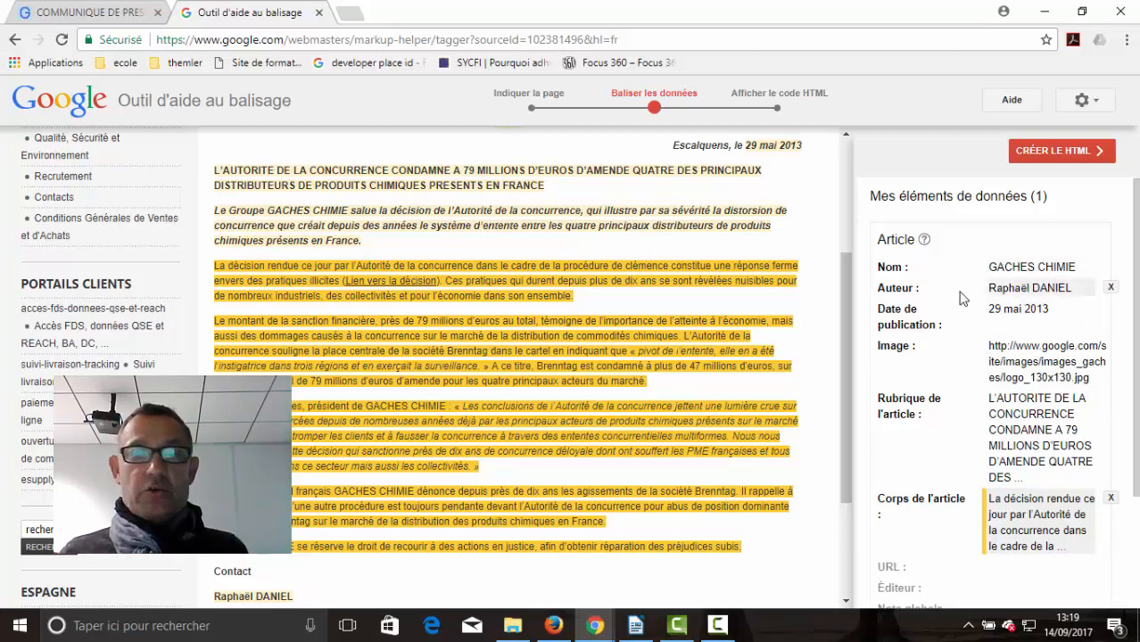
click(1032, 150)
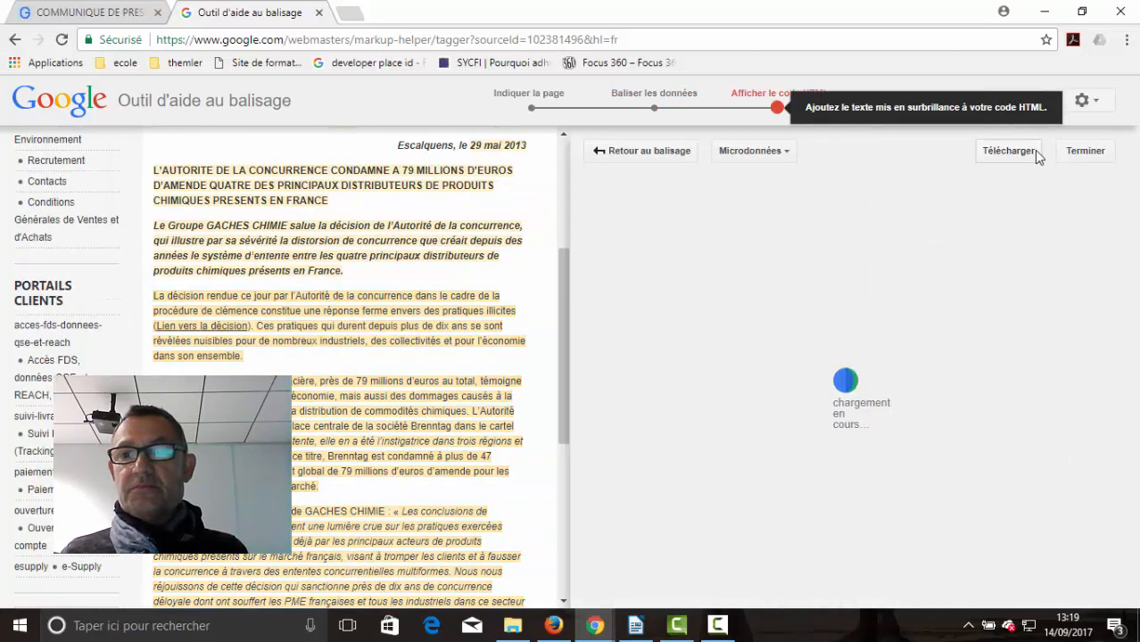
Examine the generated HTML source for the highlighted microdata markup added around the article container and title
scroll(785, 275, down, 7)
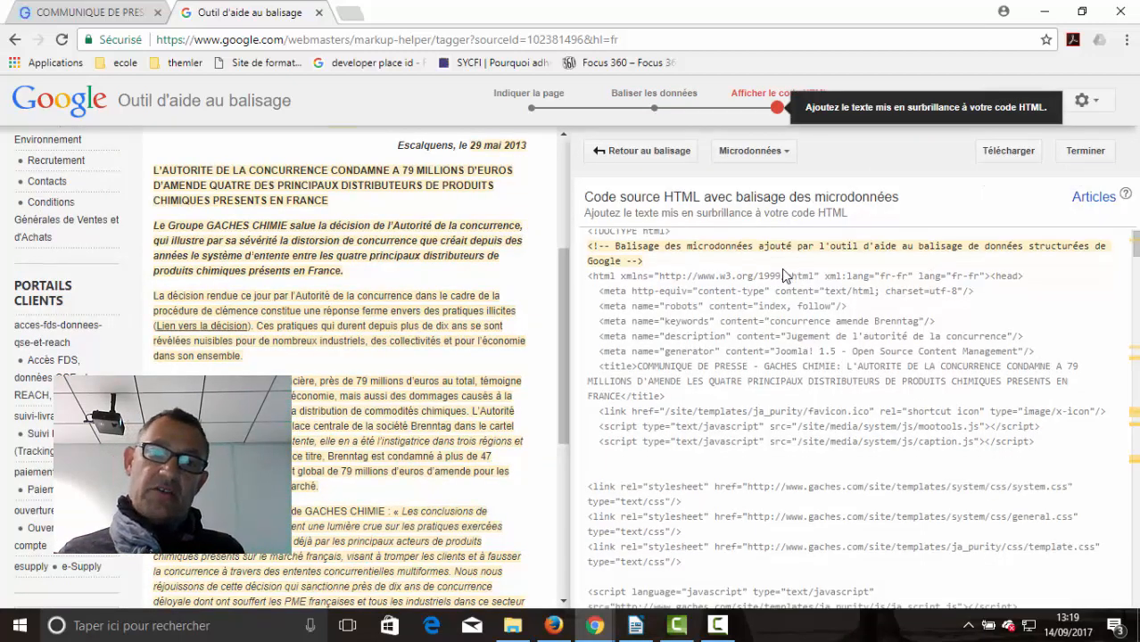
scroll(808, 267, down, 10)
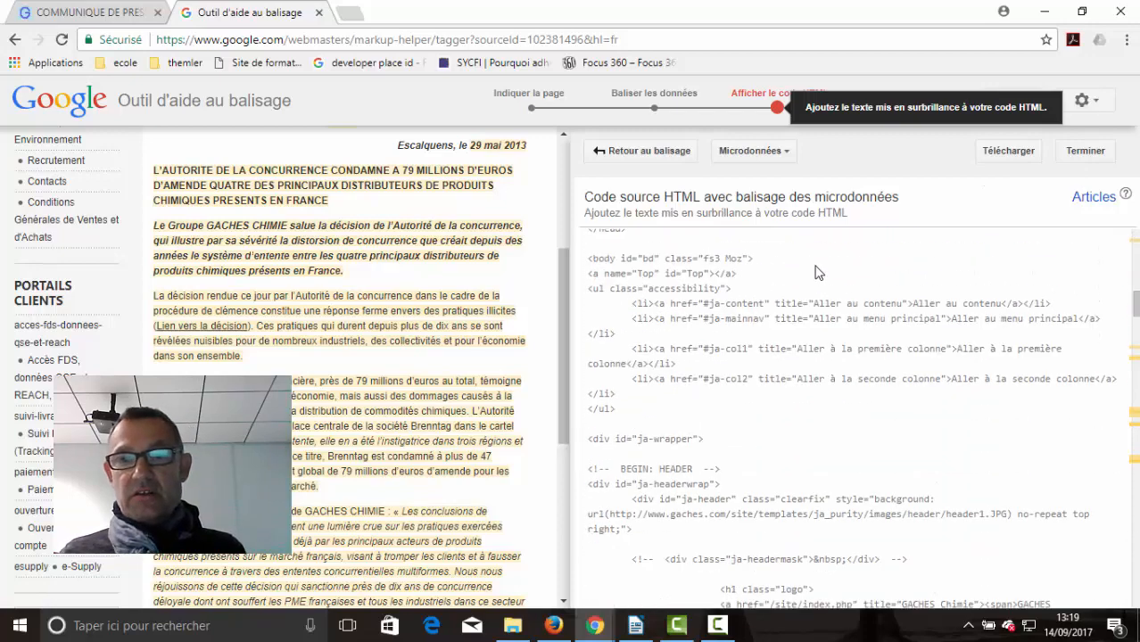
scroll(824, 268, up, 15)
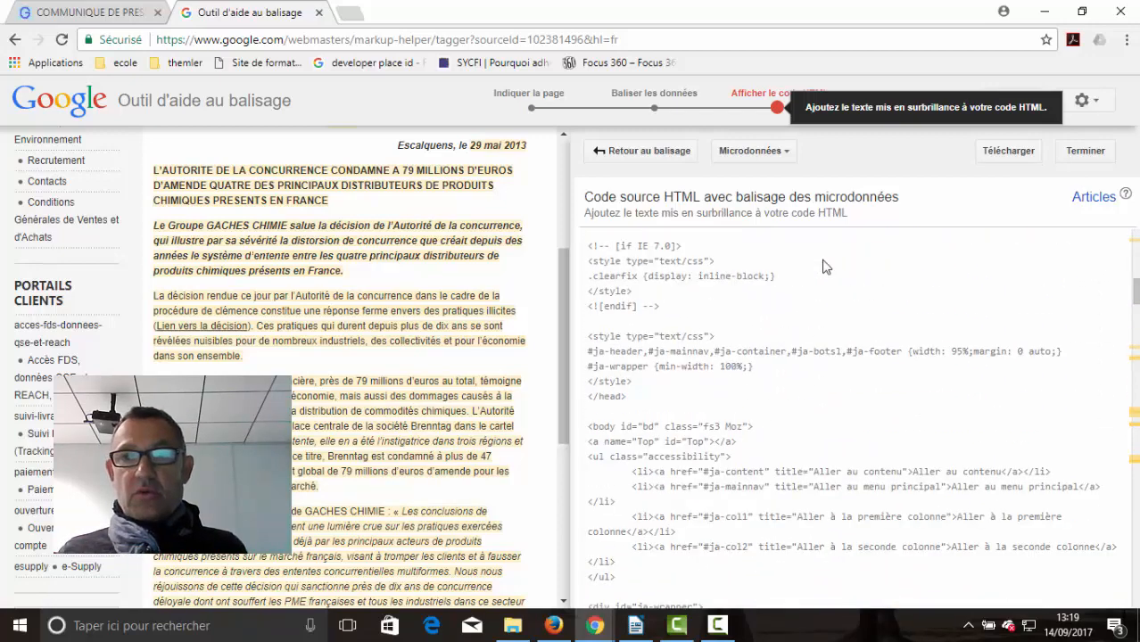
scroll(772, 278, down, 8)
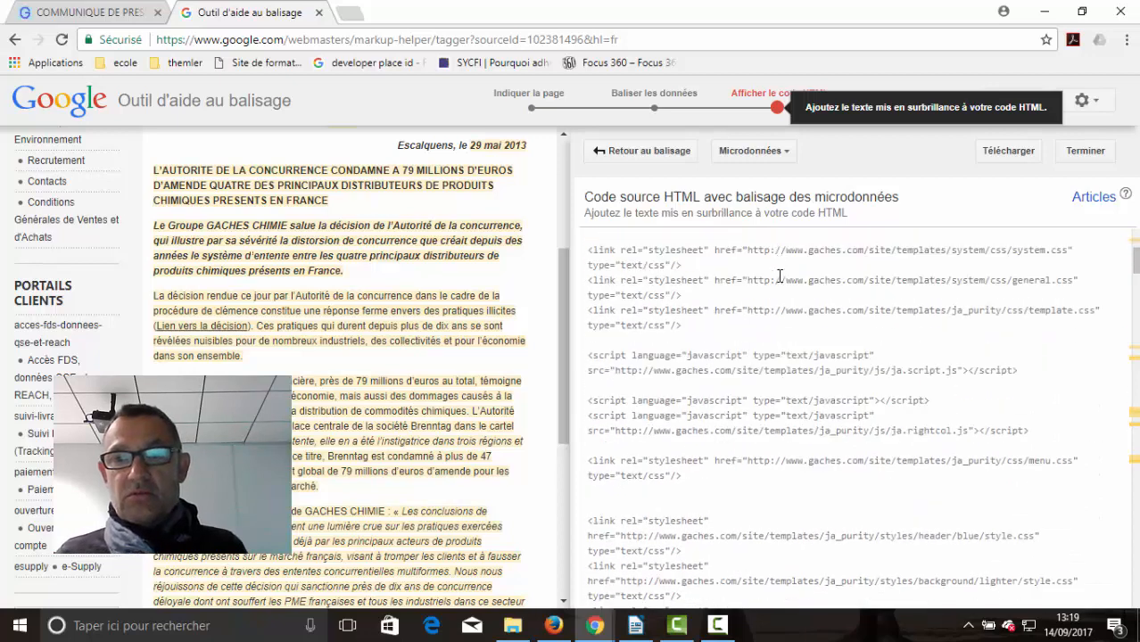
scroll(790, 282, down, 3)
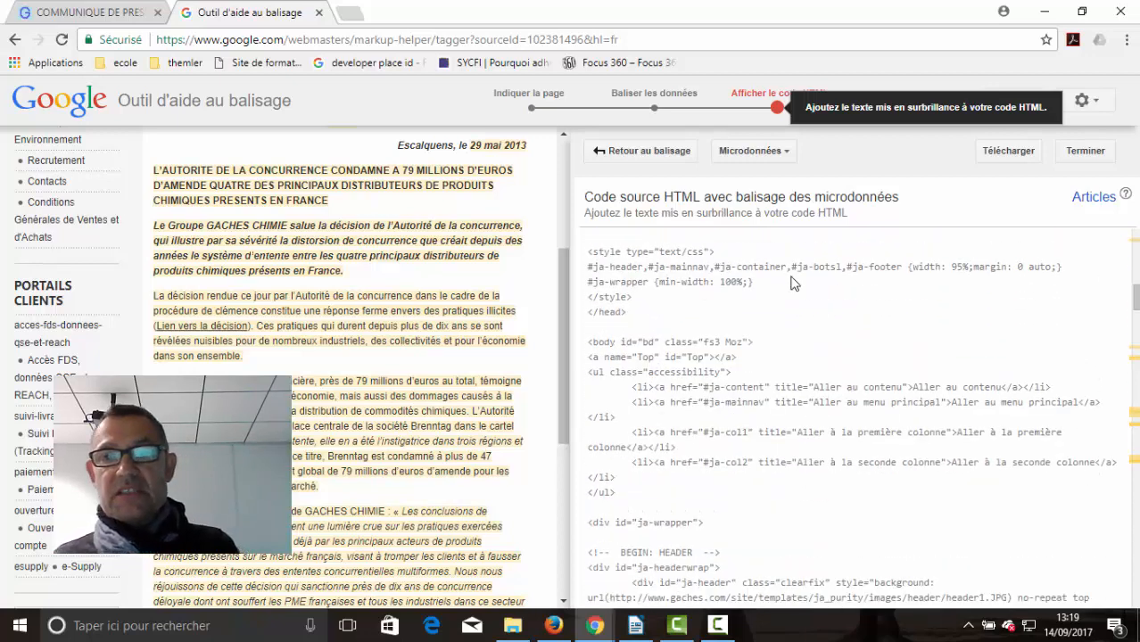
scroll(798, 282, down, 3)
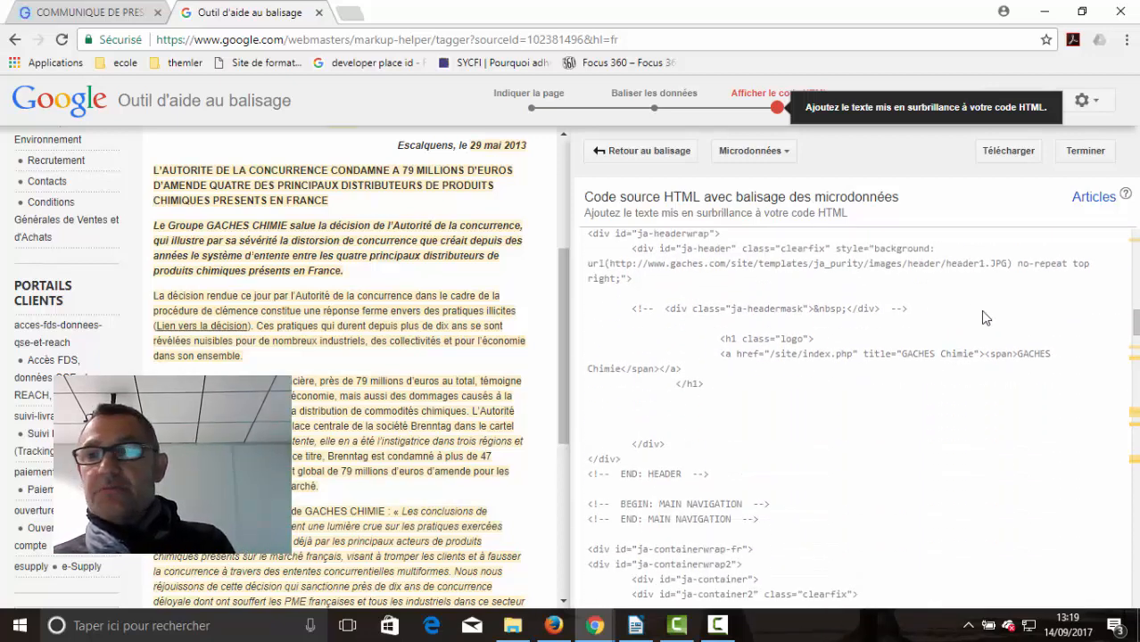
drag(1135, 320, 1135, 342)
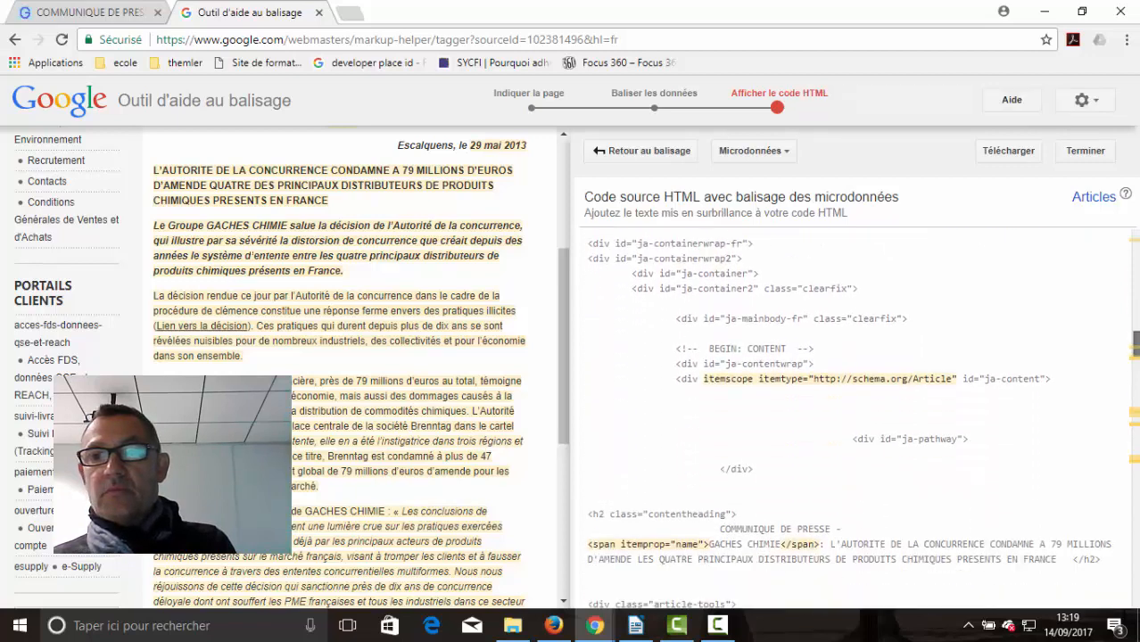
scroll(1077, 348, down, 3)
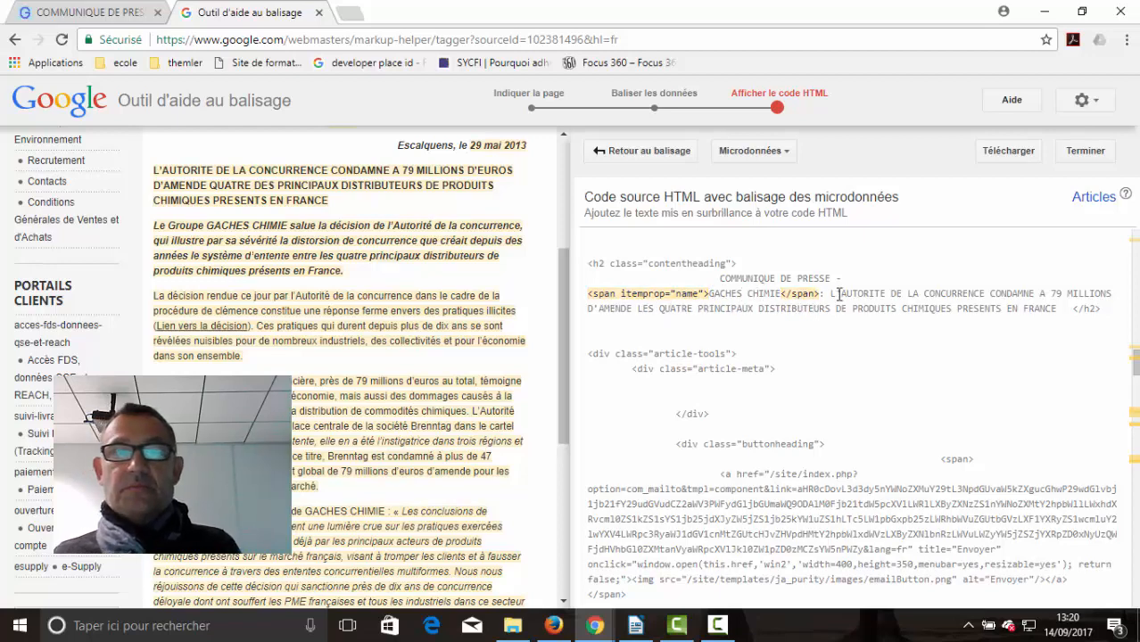
Copy the generated HTML source with microdata, from its beginning to the closing html tag
scroll(838, 293, up, 10)
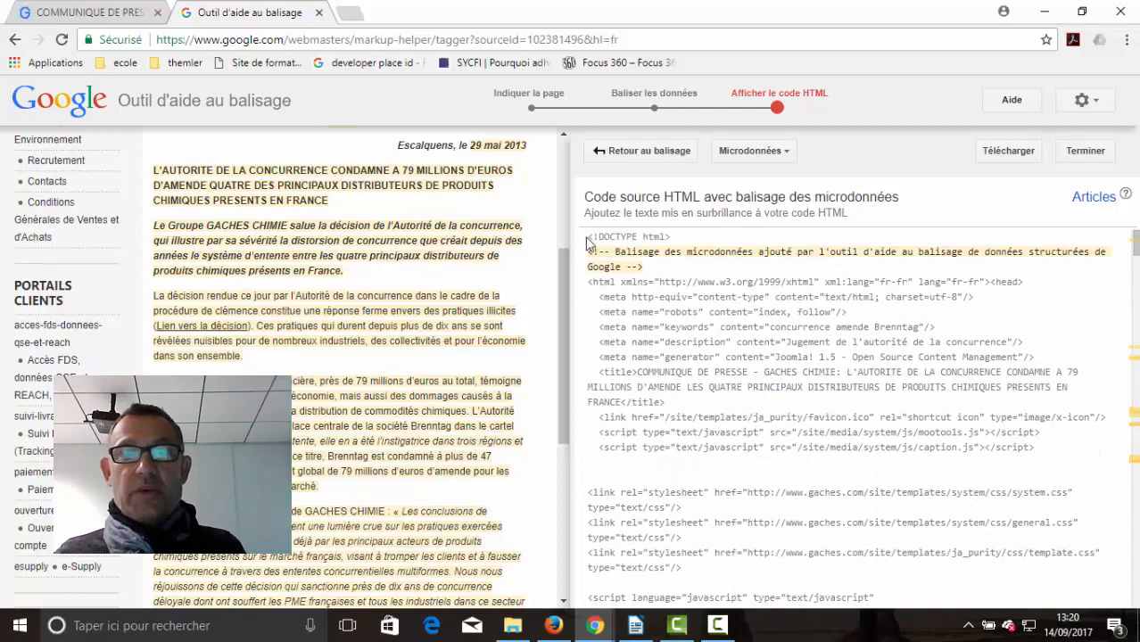
drag(597, 254, 826, 586)
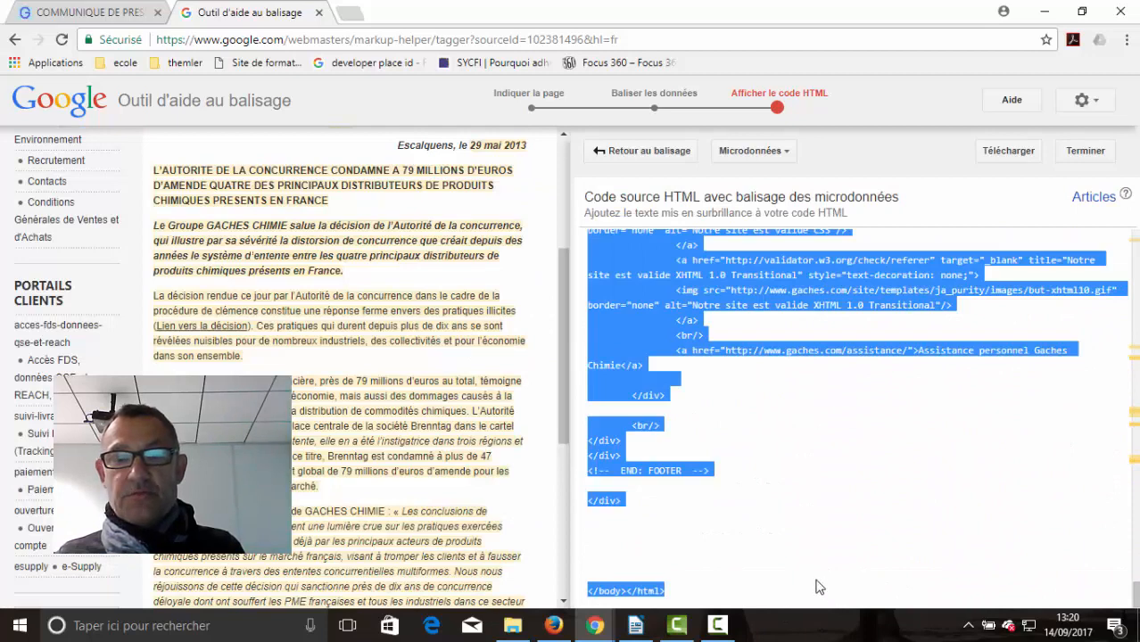
right_click(623, 339)
click(639, 348)
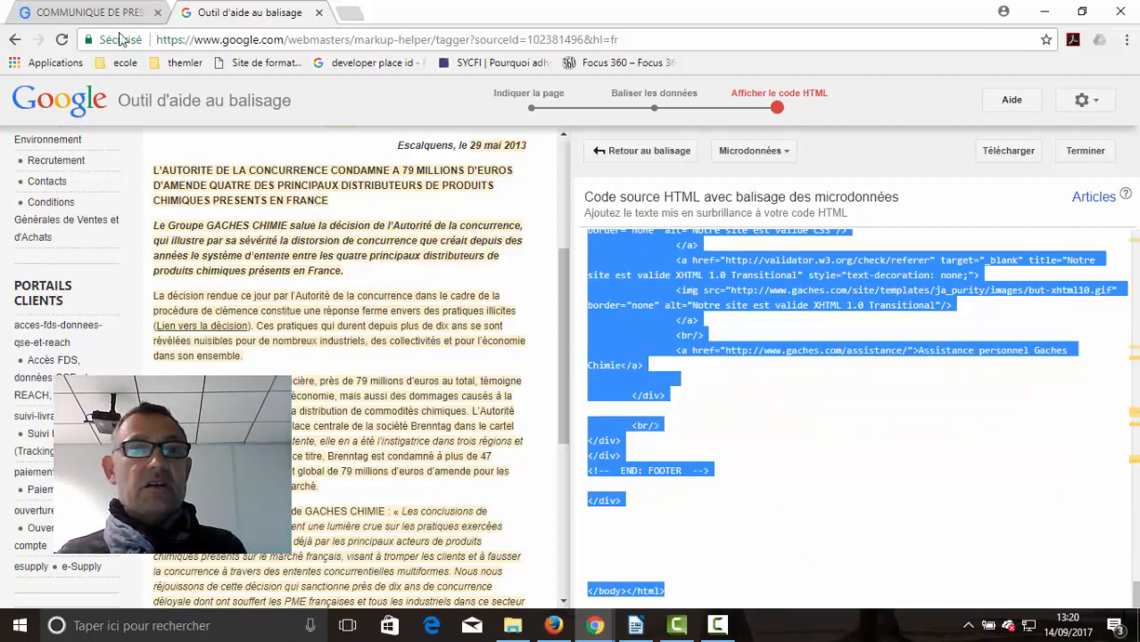
Switch to the original Gaches Chimie press release page and look over the article down to its contact section
click(89, 13)
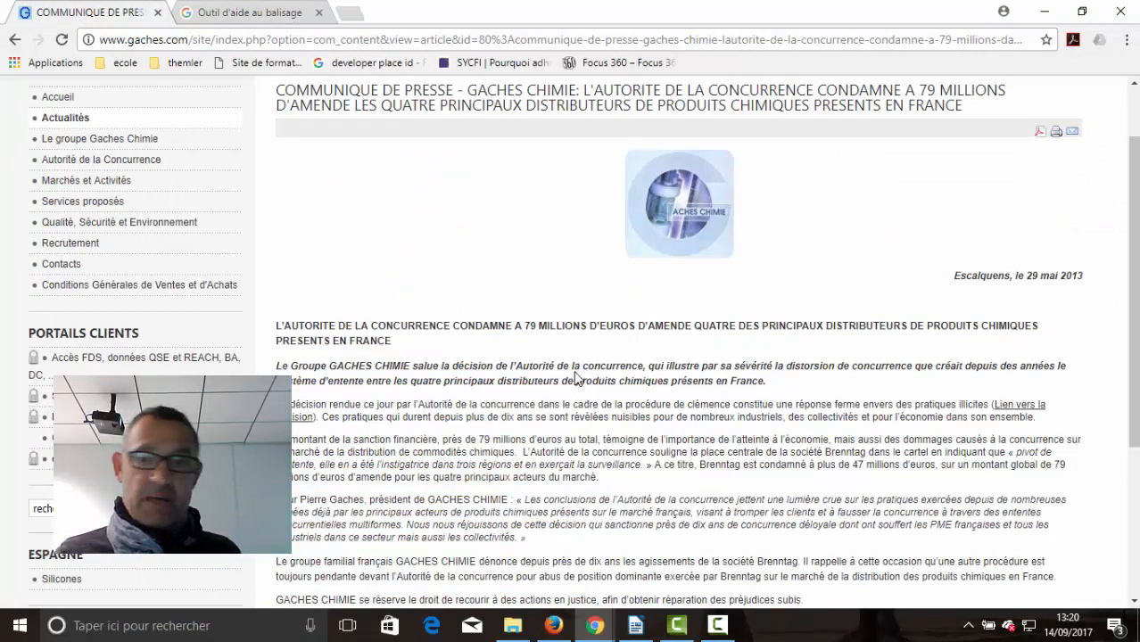
scroll(648, 402, down, 4)
scroll(656, 403, up, 3)
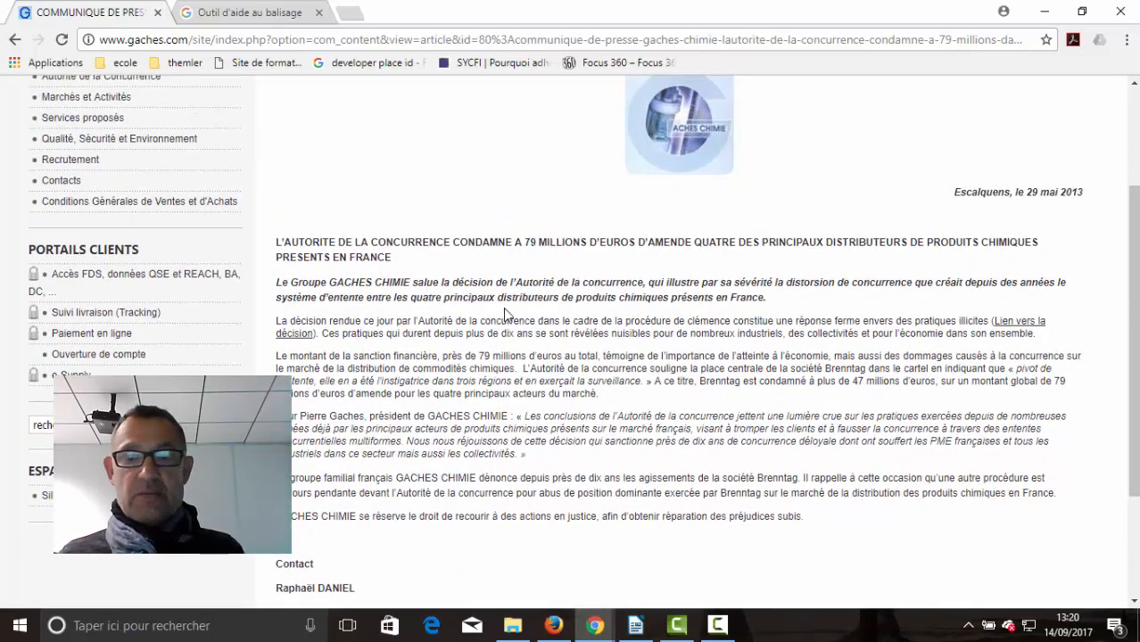
scroll(514, 320, down, 2)
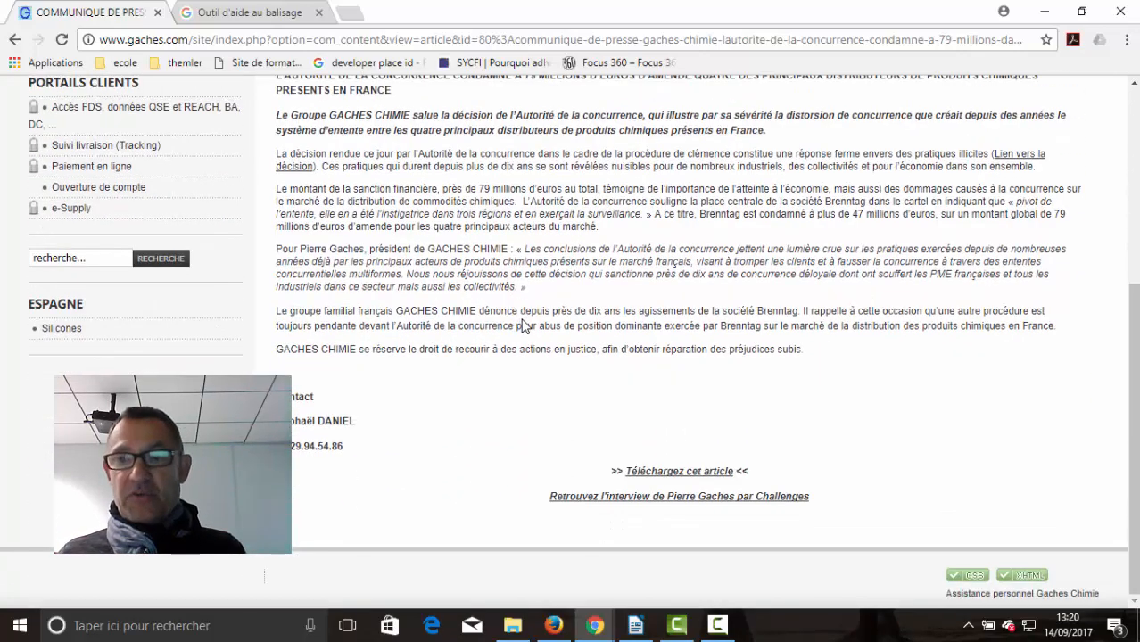